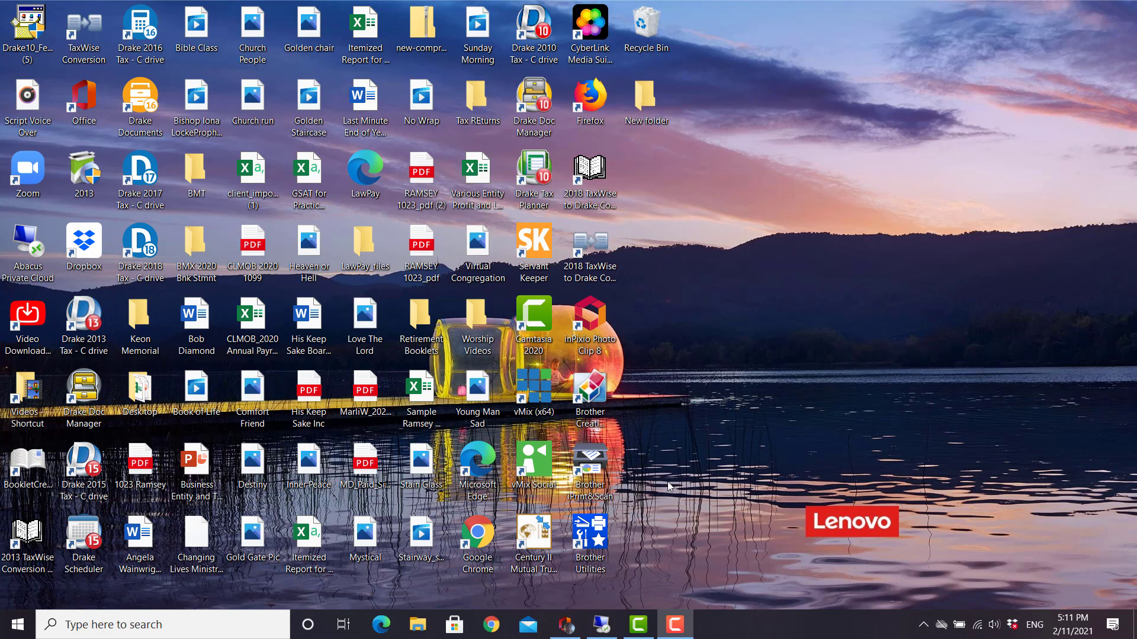
# Launch Google Chrome from the taskbar.
pyautogui.click(493, 630)
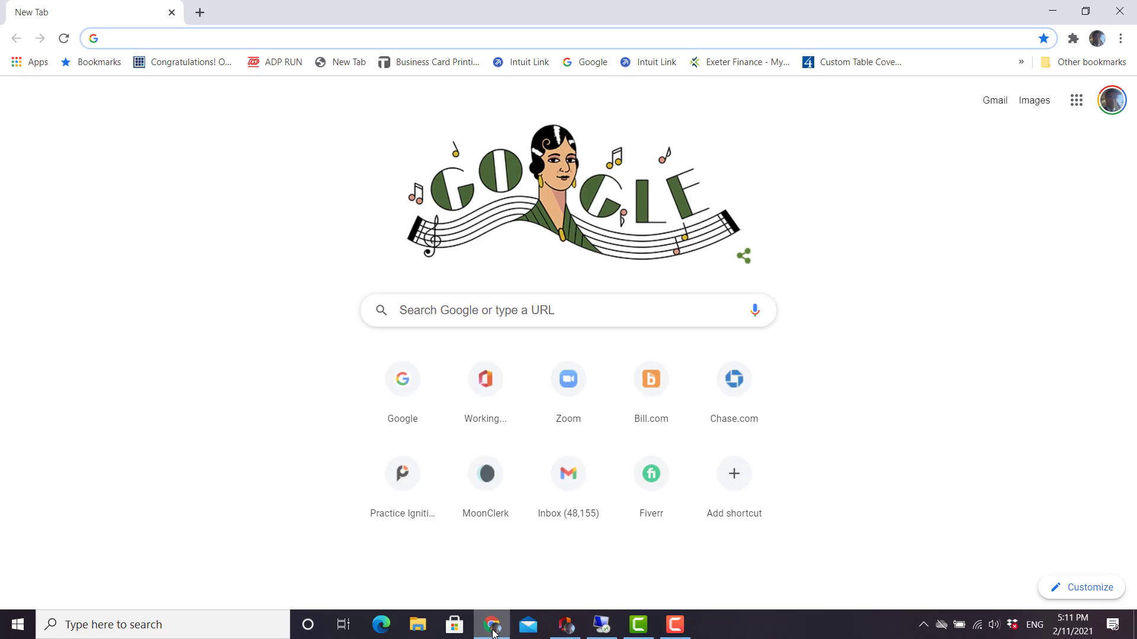
# Search Google for 'SDAT'.
pyautogui.click(496, 315)
pyautogui.click(203, 276)
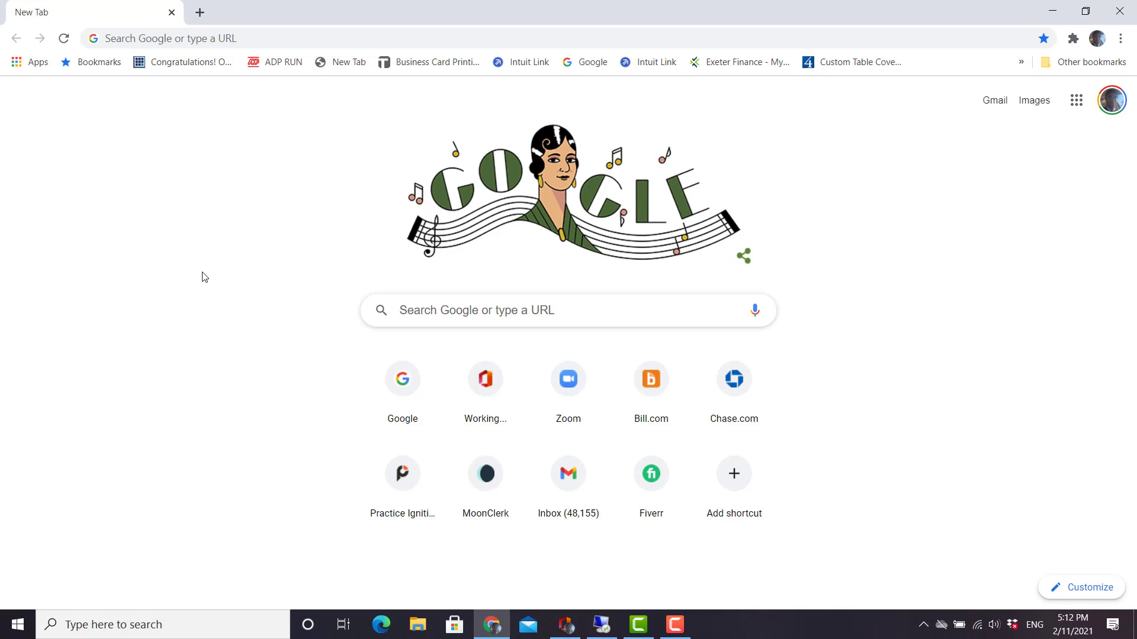
pyautogui.click(415, 310)
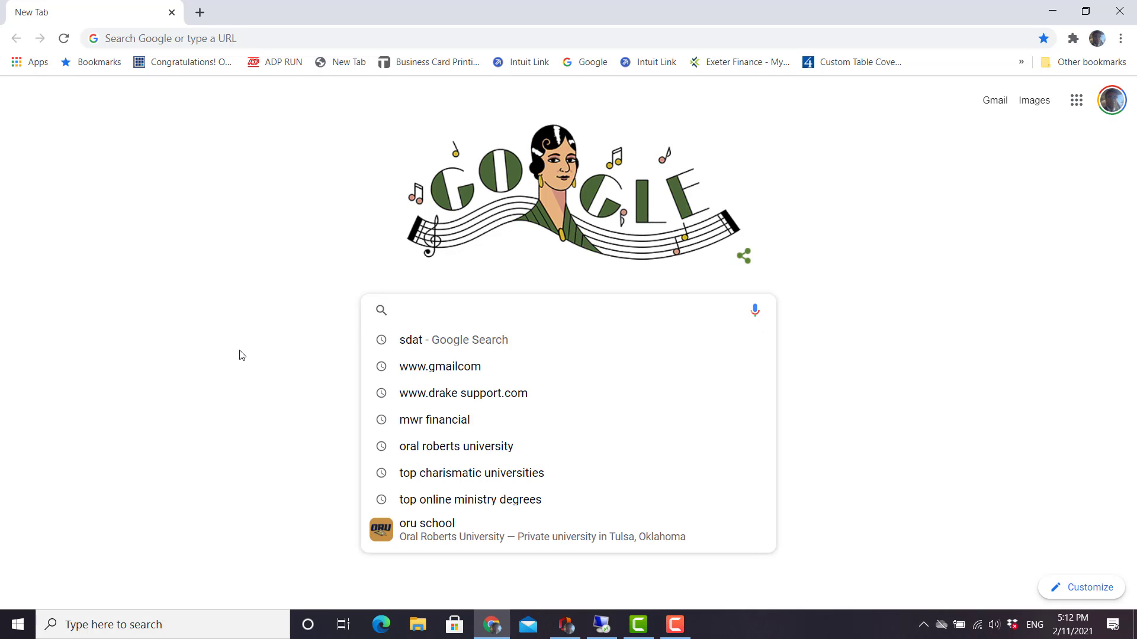
pyautogui.write('SDAT')
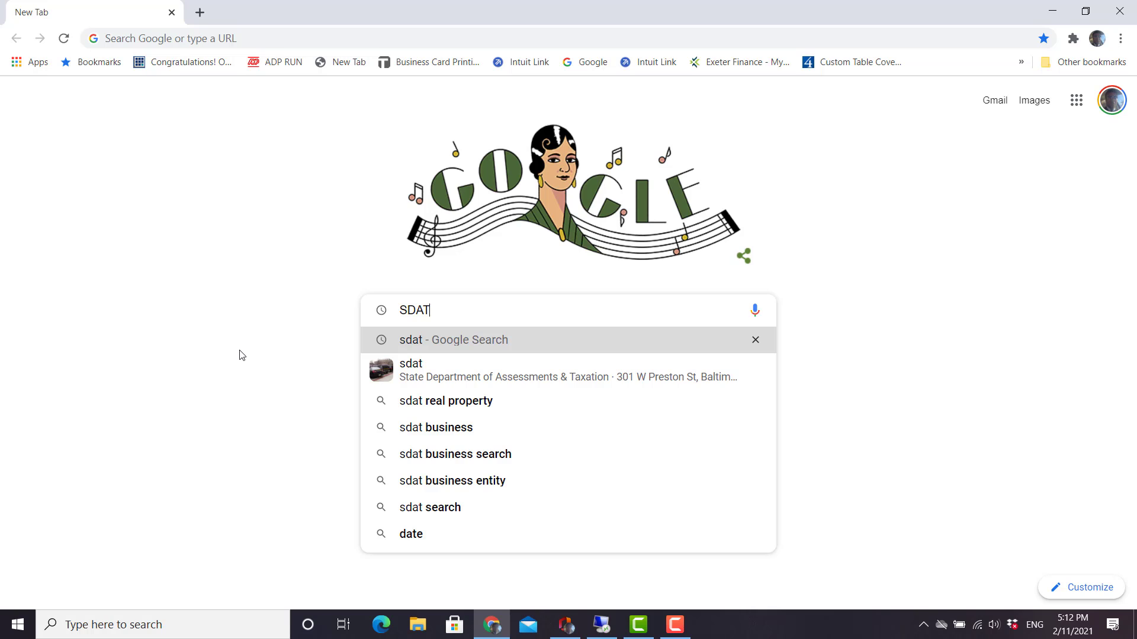
pyautogui.press('Return')
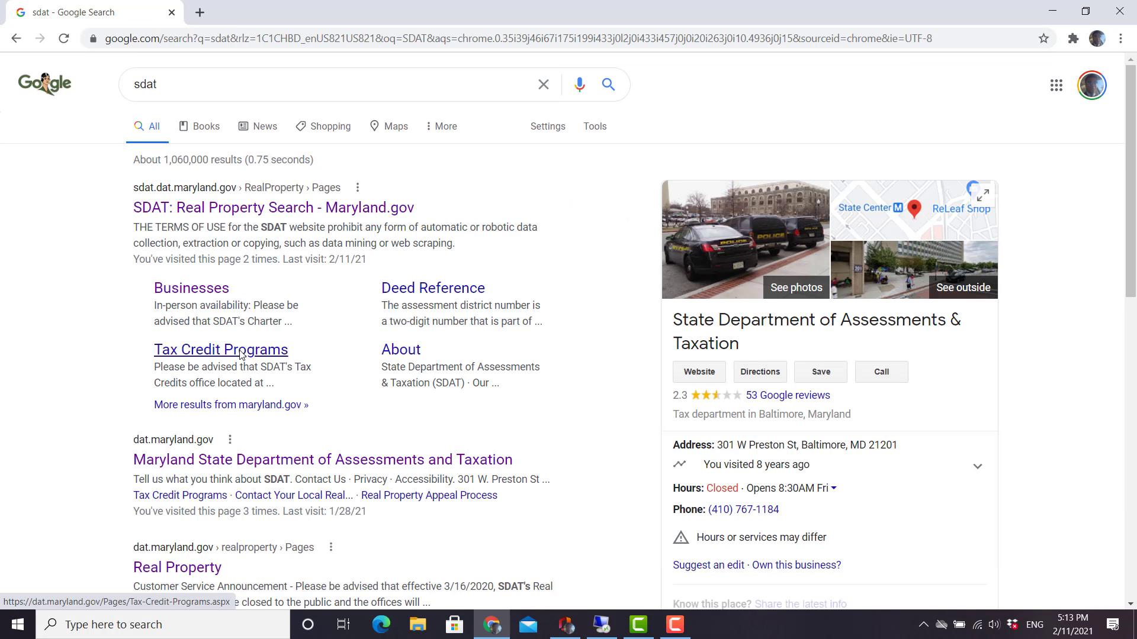
# Go from the SDAT Businesses result to the Business Entity Search page.
pyautogui.click(205, 294)
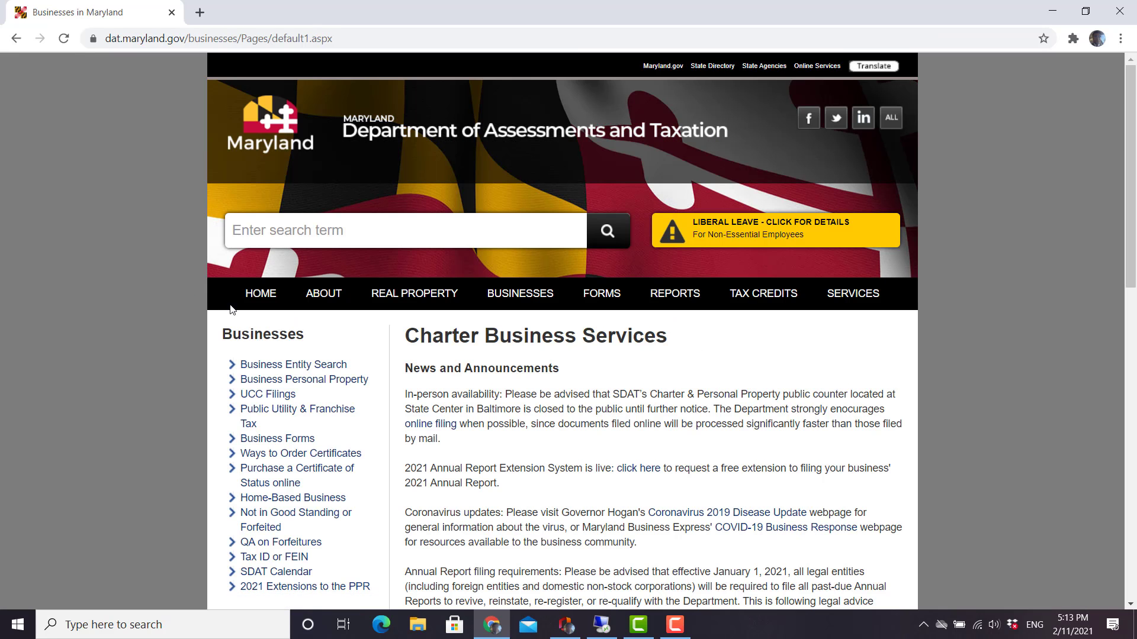
pyautogui.click(292, 368)
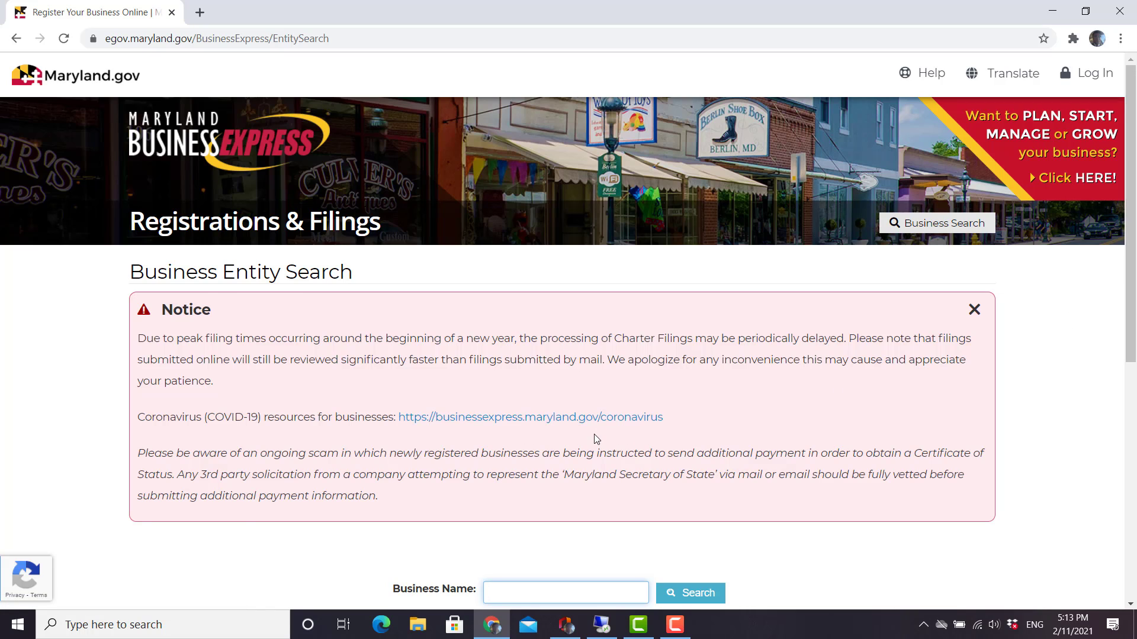
# Search the business name 'Christian care counseling support' using the saved entry.
pyautogui.scroll(-2, 595, 439)
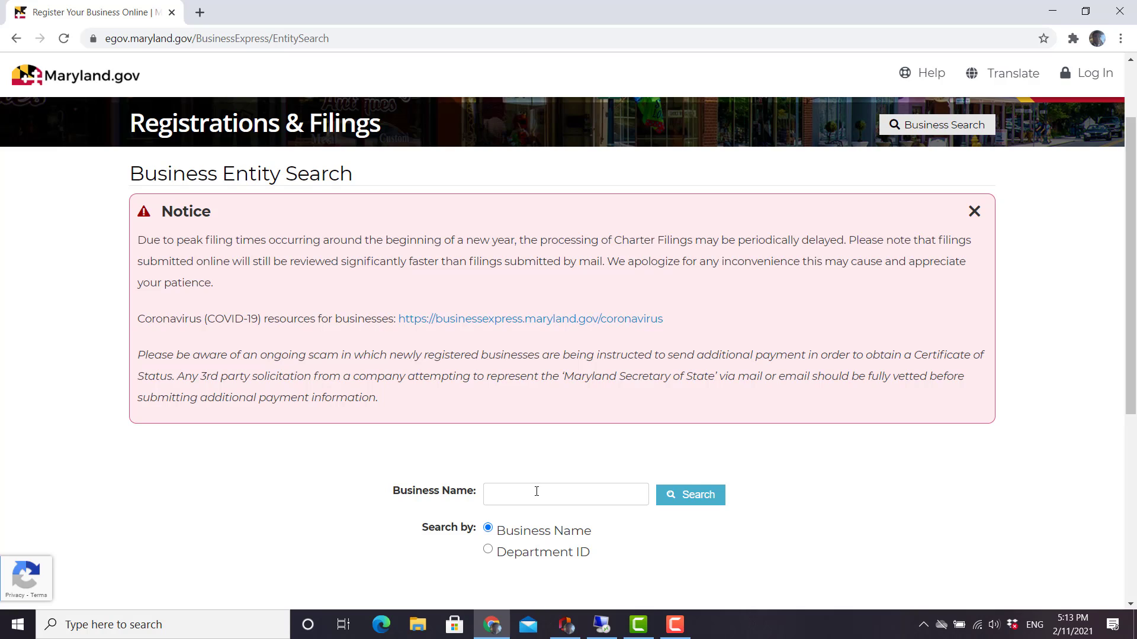
pyautogui.click(534, 493)
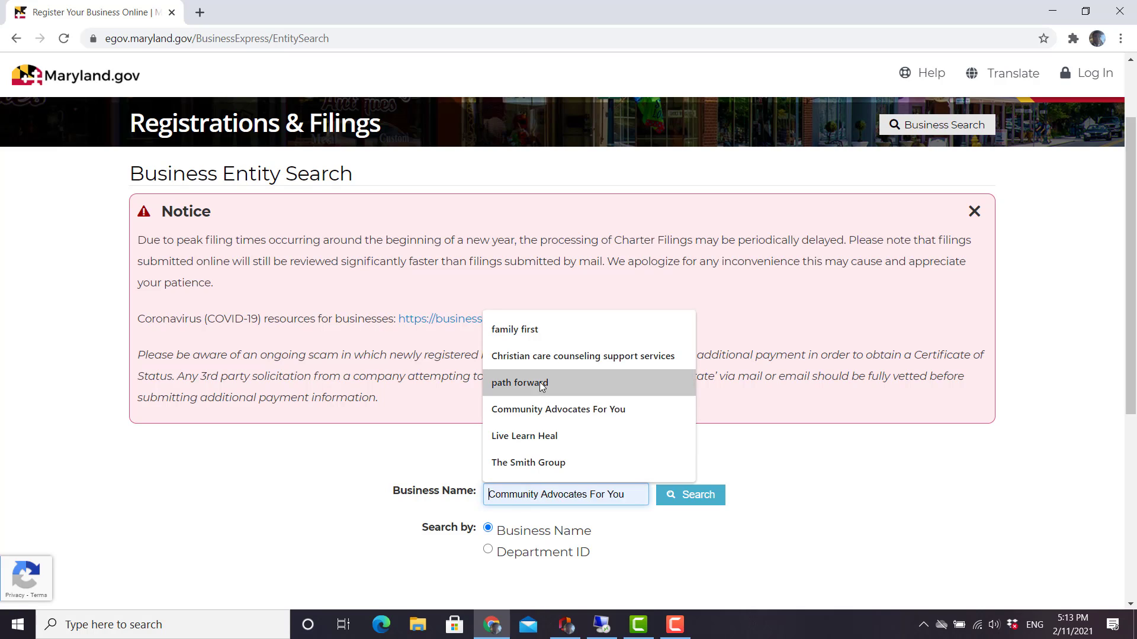
pyautogui.click(540, 355)
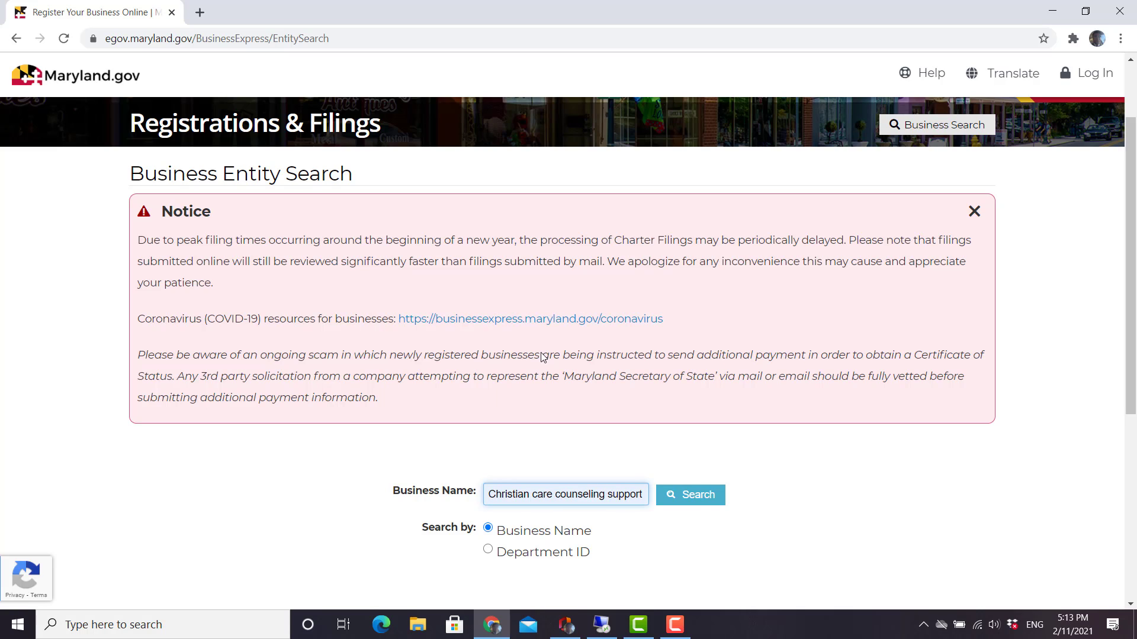
pyautogui.click(703, 502)
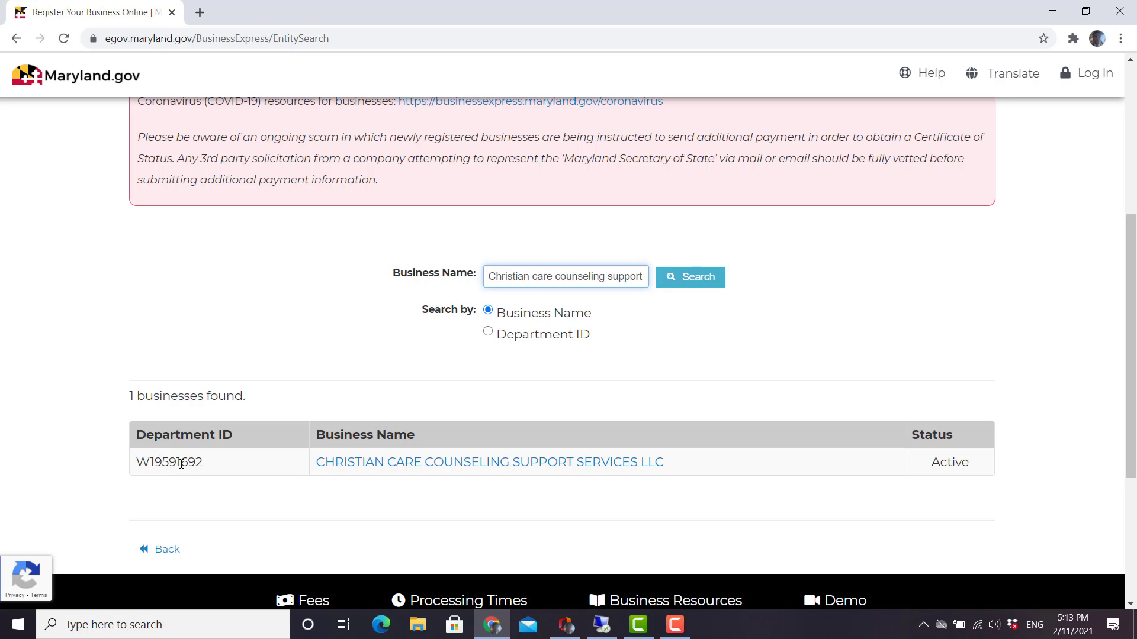
# Open the Christian Care Counseling Support Services LLC record and start File Annual Report.
pyautogui.click(399, 470)
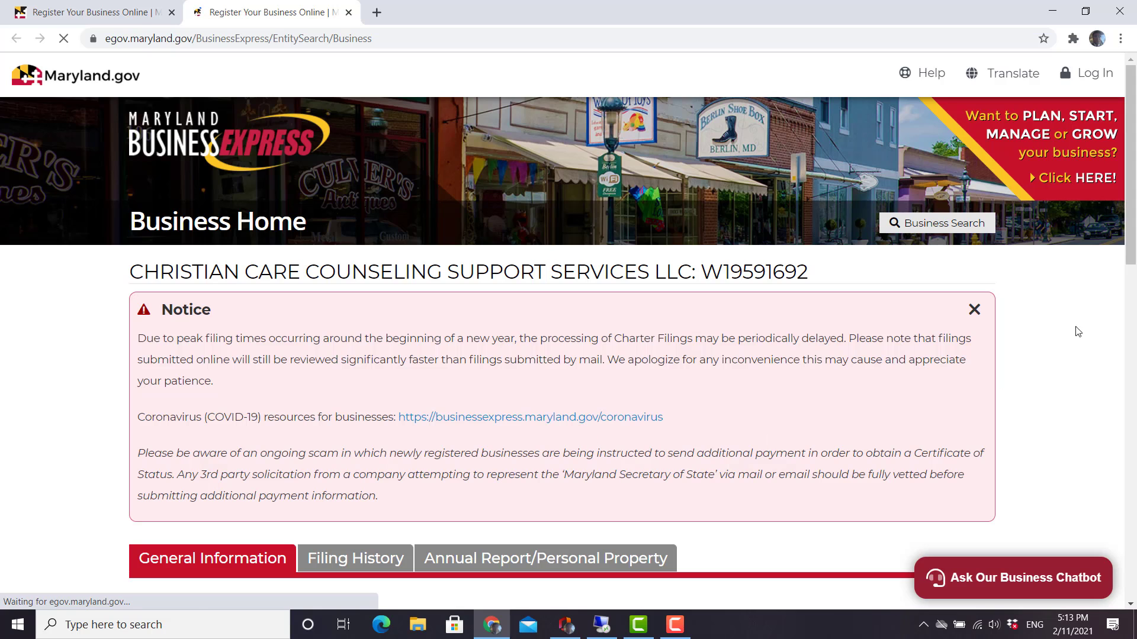
pyautogui.moveTo(1134, 234); pyautogui.dragTo(1134, 455)
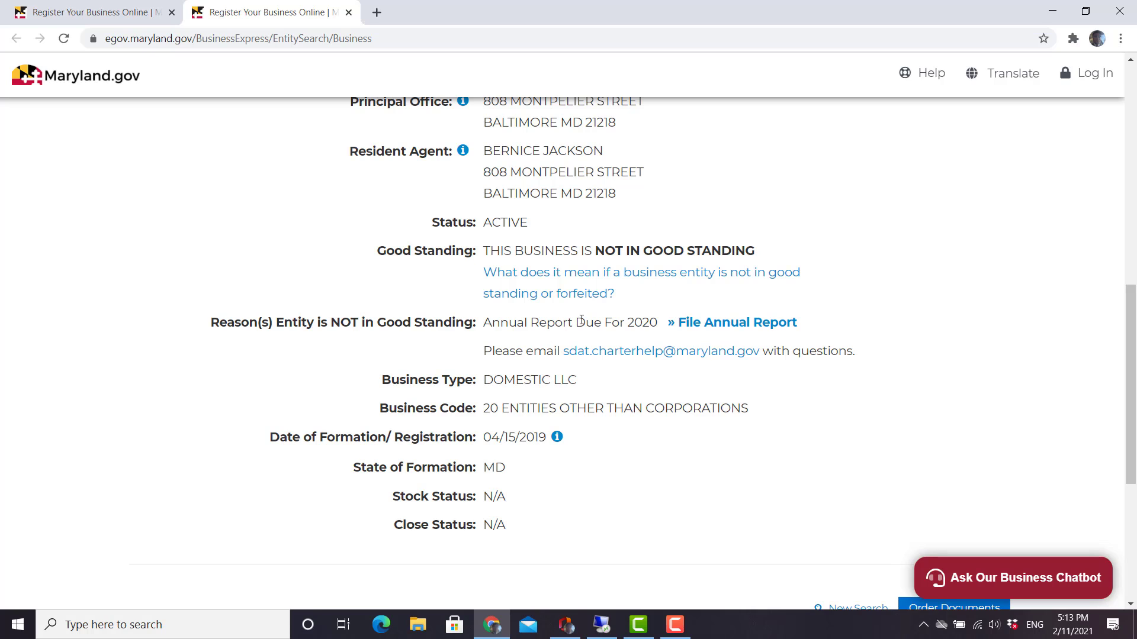
pyautogui.click(716, 324)
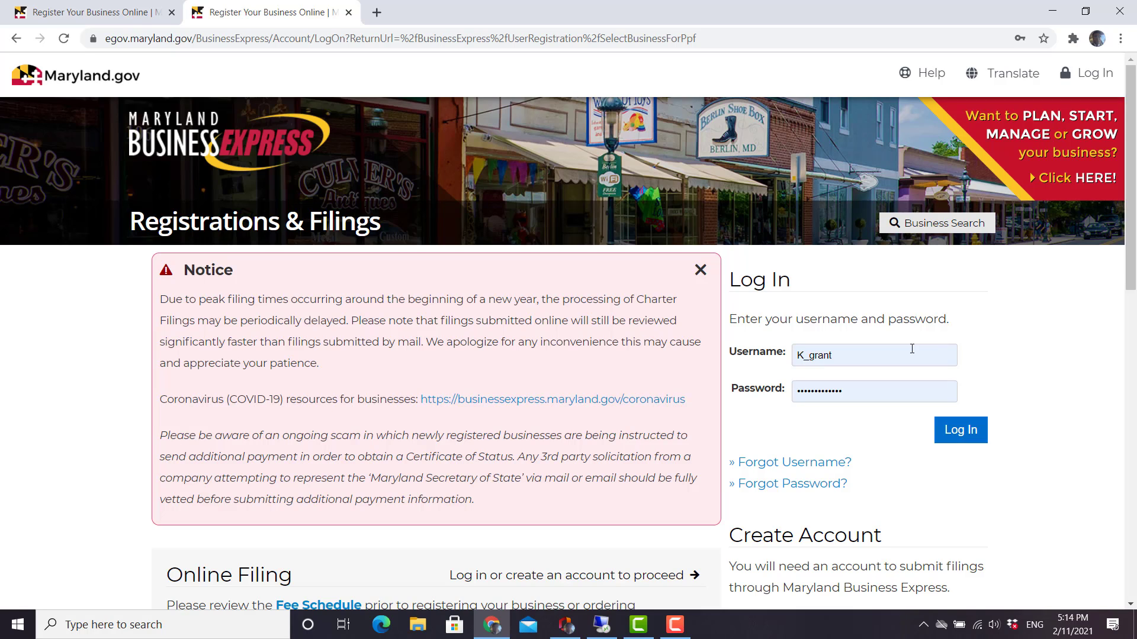
# Log in with a different account's username and password instead of the prefilled ones.
pyautogui.click(909, 360)
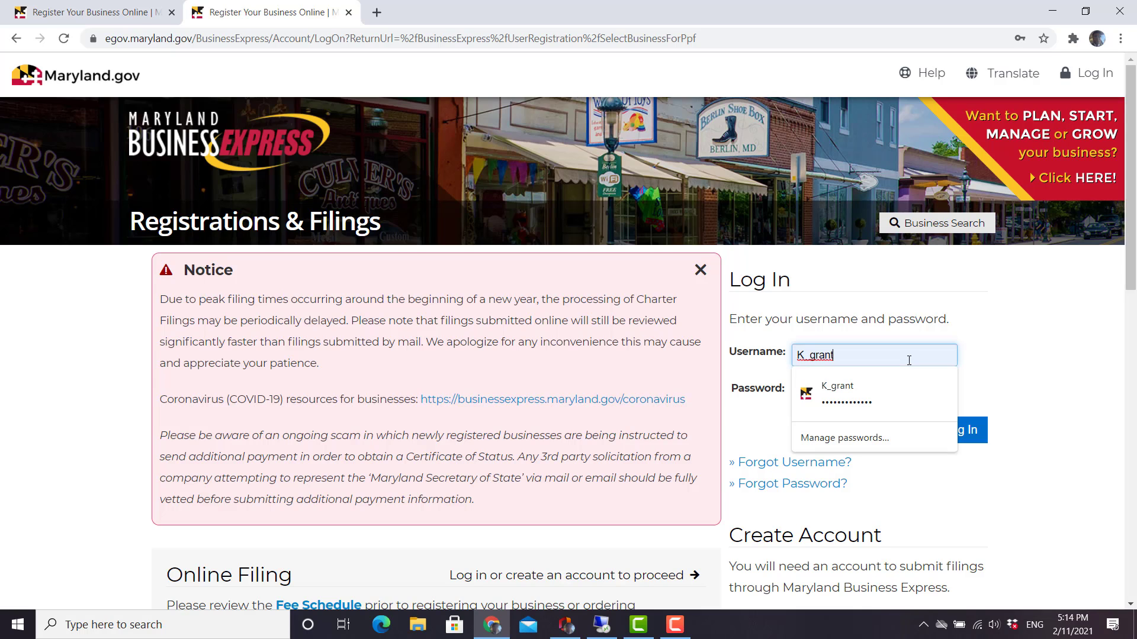
pyautogui.press('BackSpace')
pyautogui.press('BackSpace')
pyautogui.press('BackSpace')
pyautogui.press('BackSpace')
pyautogui.press('BackSpace')
pyautogui.press('BackSpace')
pyautogui.press('BackSpace')
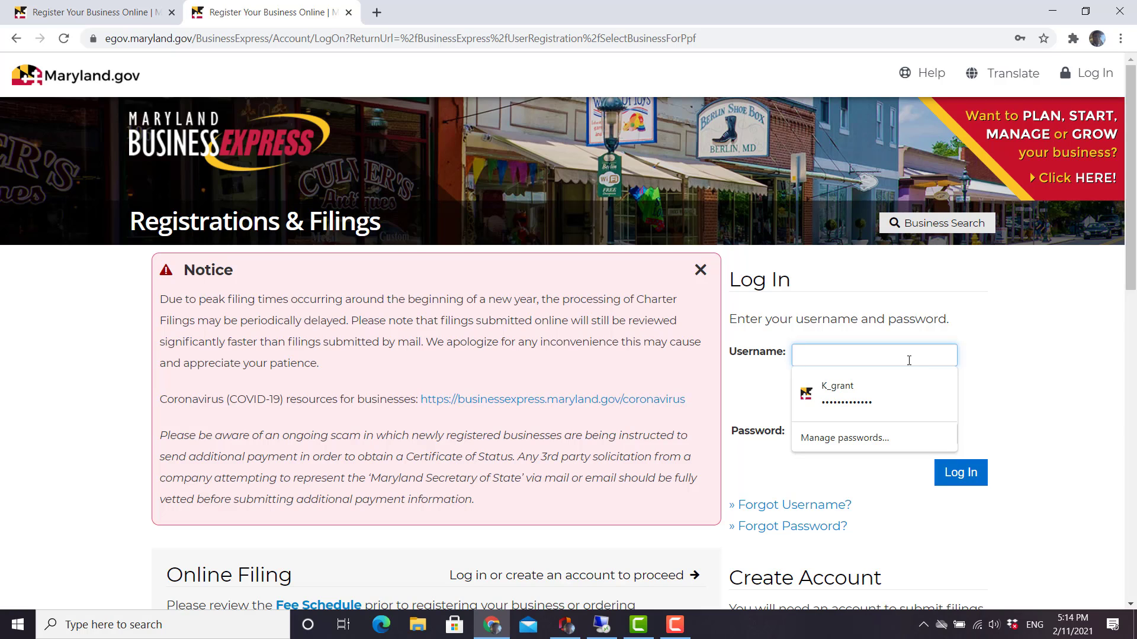
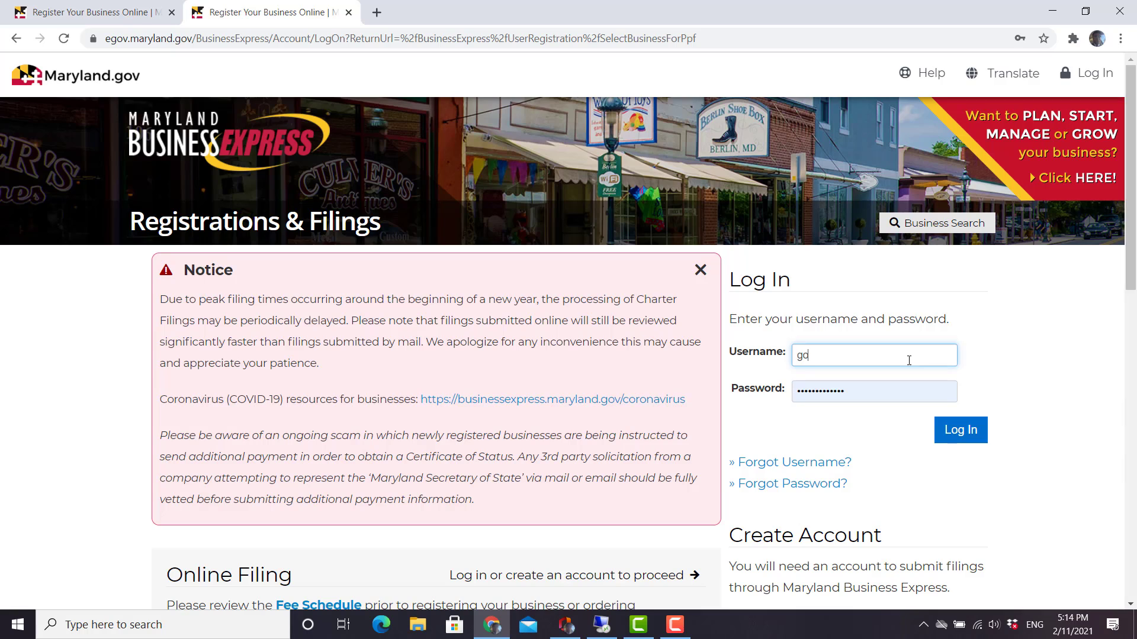
pyautogui.press('Tab')
pyautogui.write('******')
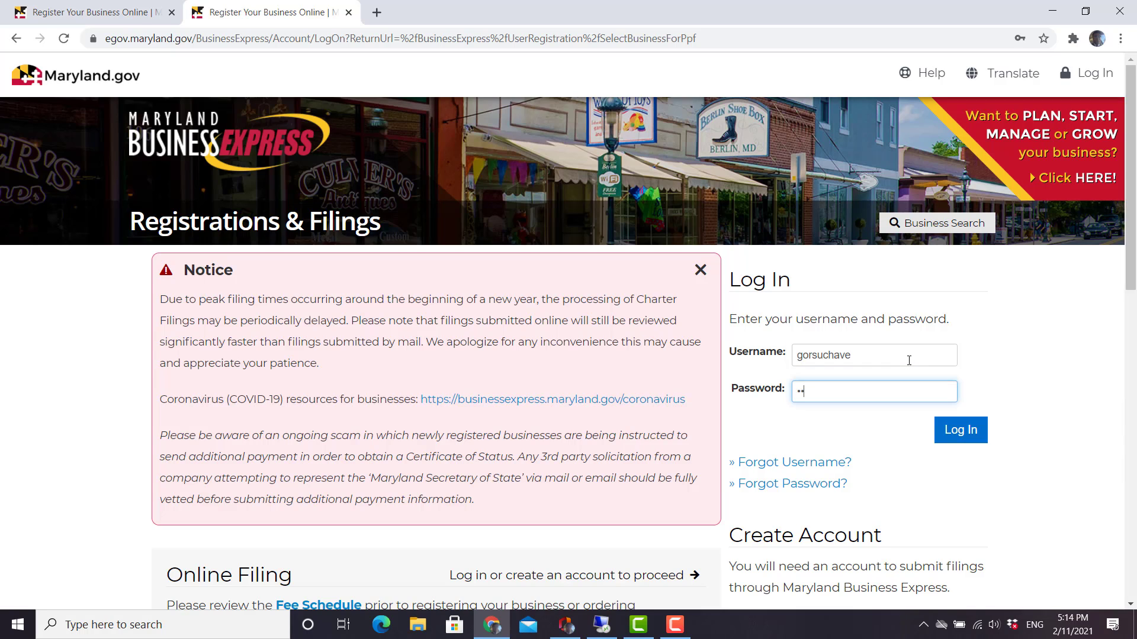
pyautogui.write('***')
pyautogui.click(966, 428)
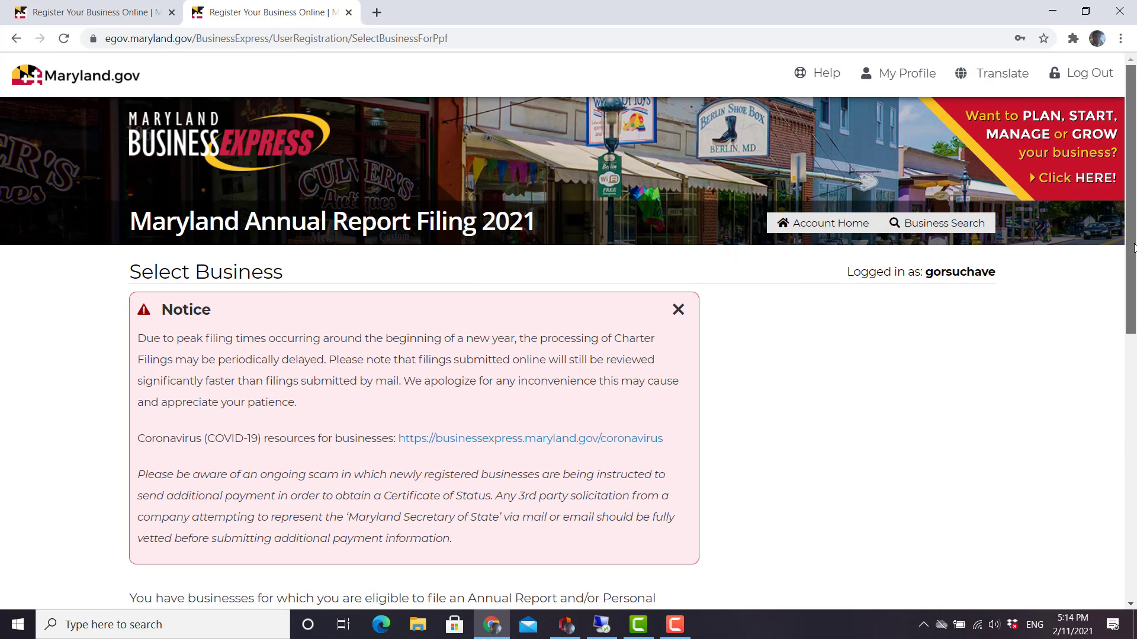
# Select Christian Care Counseling Support Services LLC from the Business list and continue.
pyautogui.moveTo(1130, 251); pyautogui.dragTo(1123, 433)
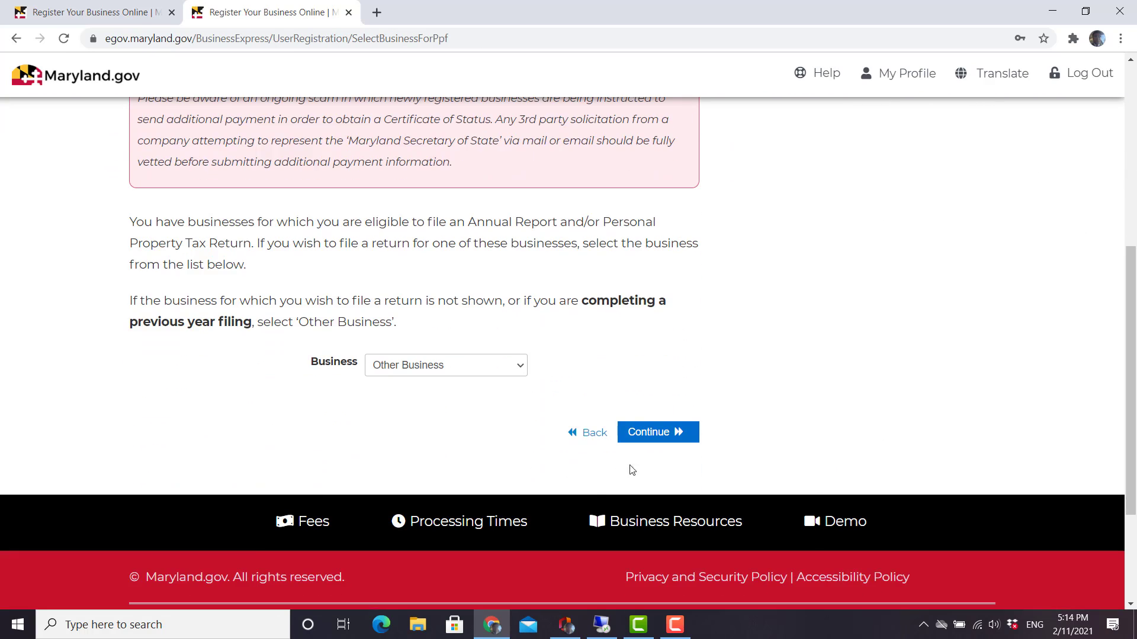
pyautogui.click(521, 366)
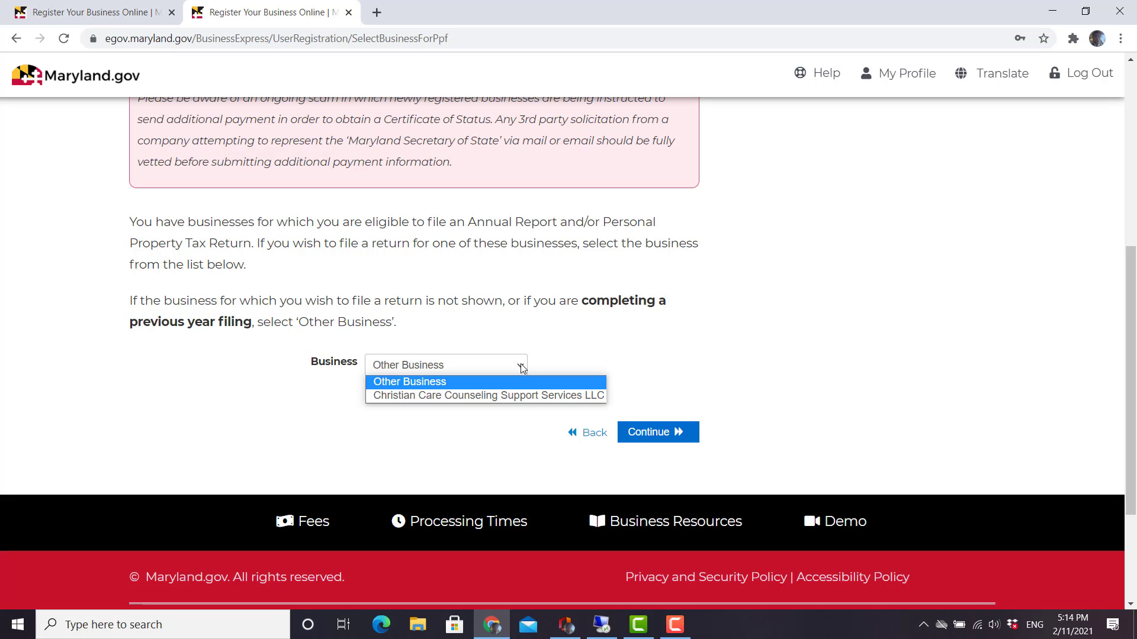
pyautogui.click(540, 396)
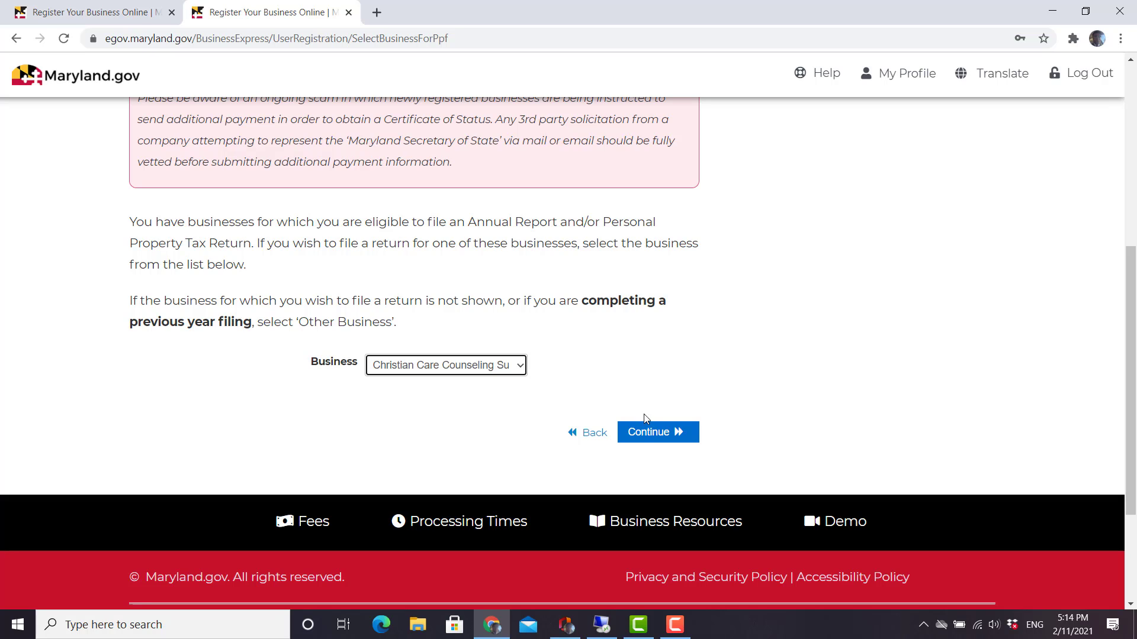
pyautogui.click(651, 432)
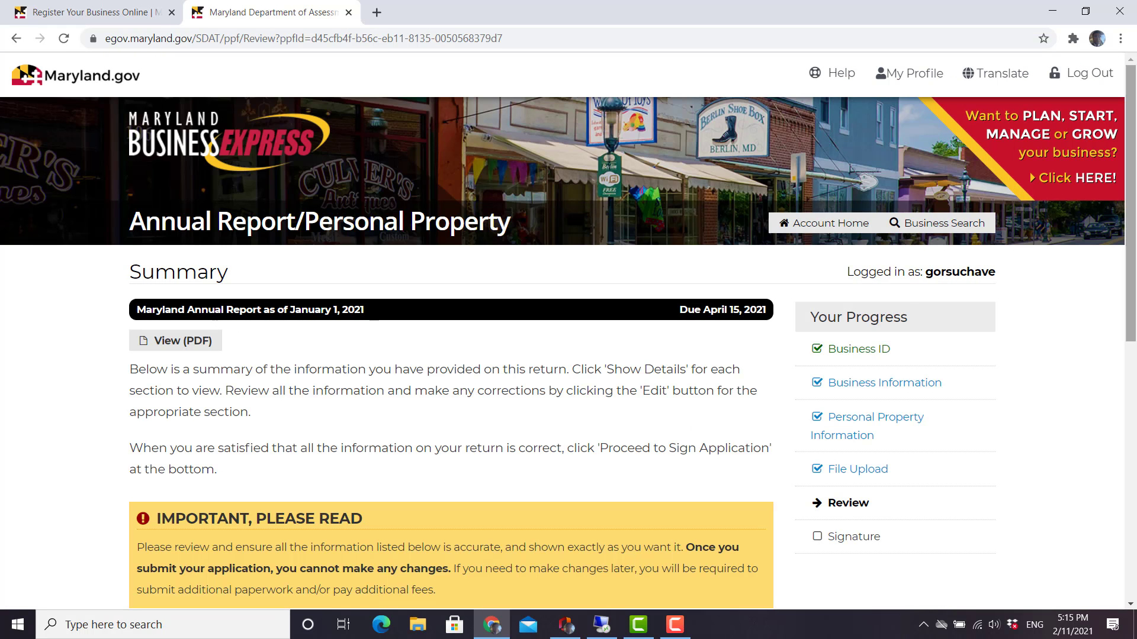
# Go back from Review through File Upload and Personal Property to Business Information.
pyautogui.moveTo(1130, 156); pyautogui.dragTo(1111, 195)
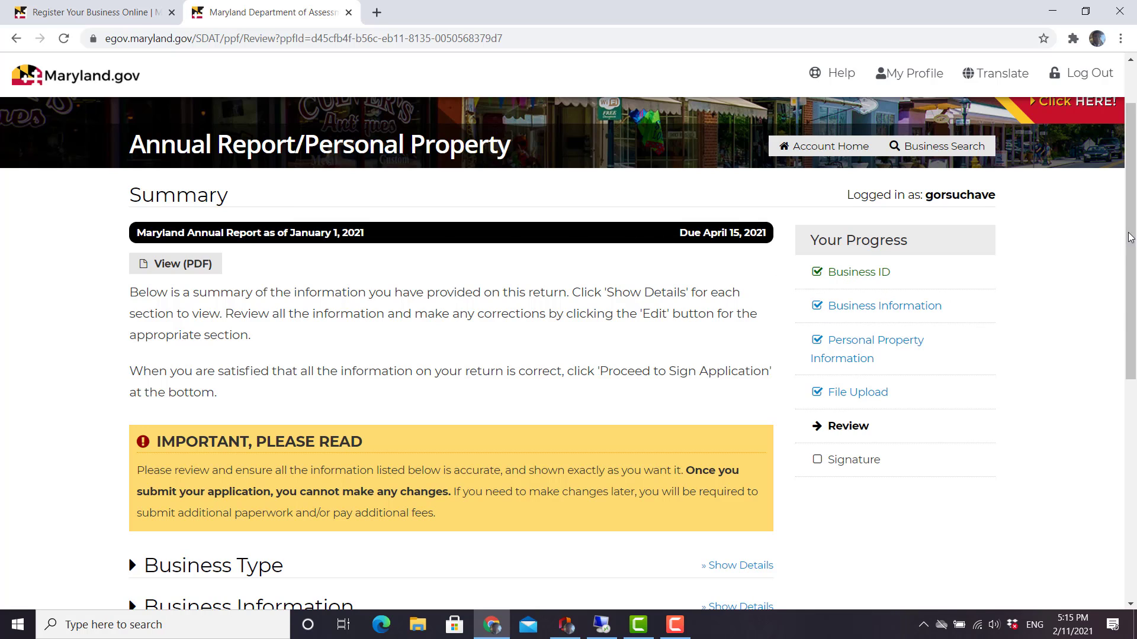
pyautogui.moveTo(1132, 244); pyautogui.dragTo(1132, 390)
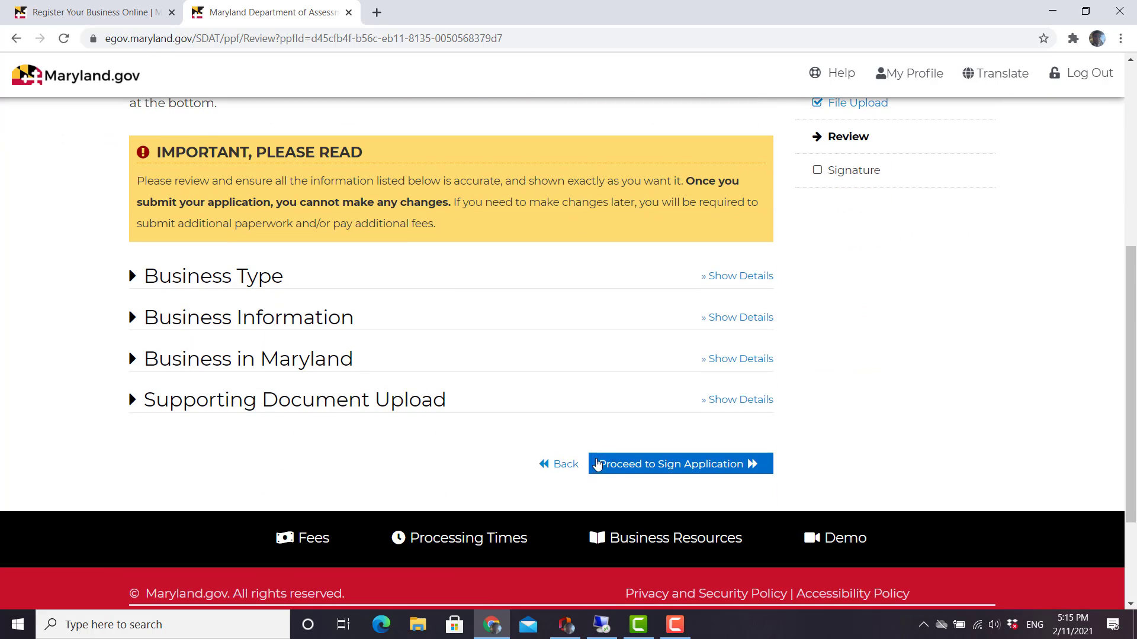
pyautogui.click(551, 468)
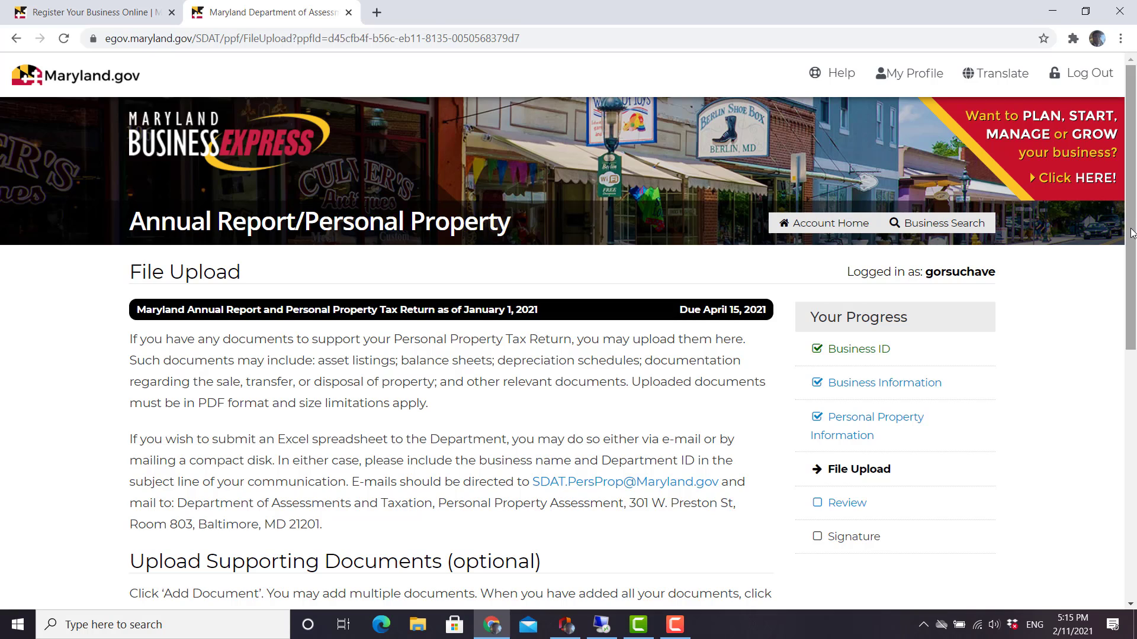
pyautogui.scroll(-5, 559, 470)
pyautogui.scroll(-1, 764, 455)
pyautogui.click(637, 401)
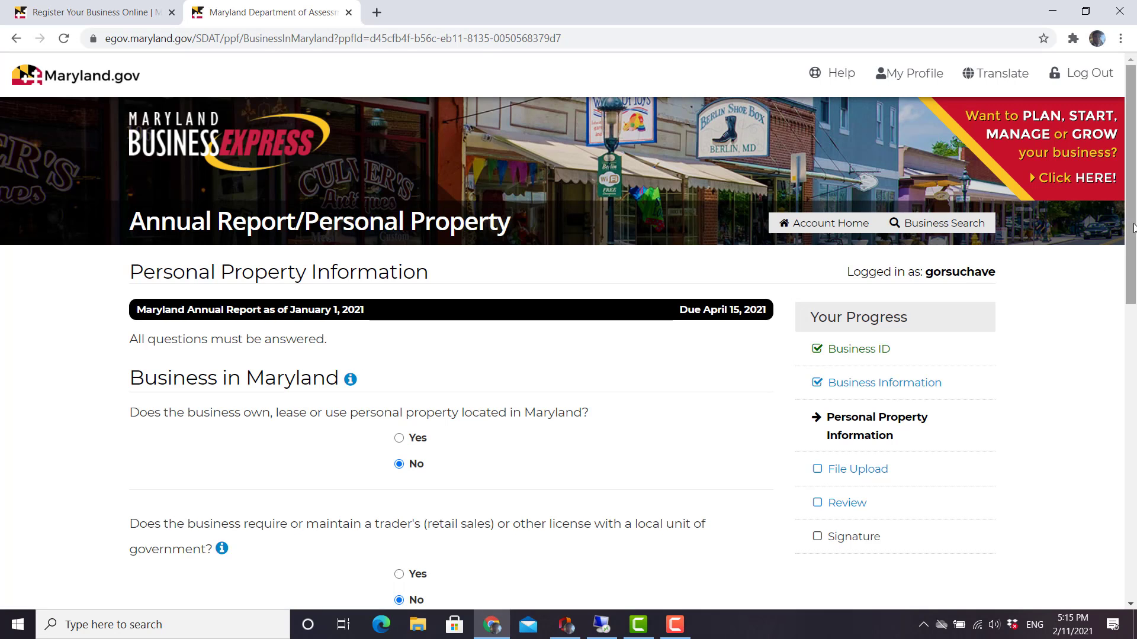
pyautogui.moveTo(1135, 247); pyautogui.dragTo(1135, 513)
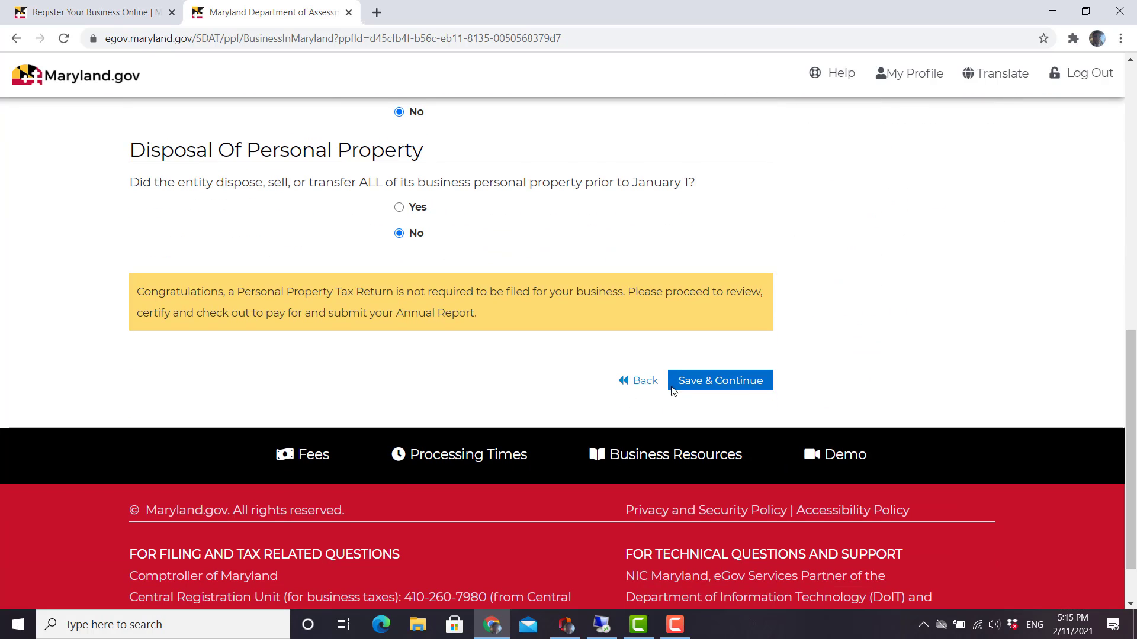
pyautogui.click(643, 384)
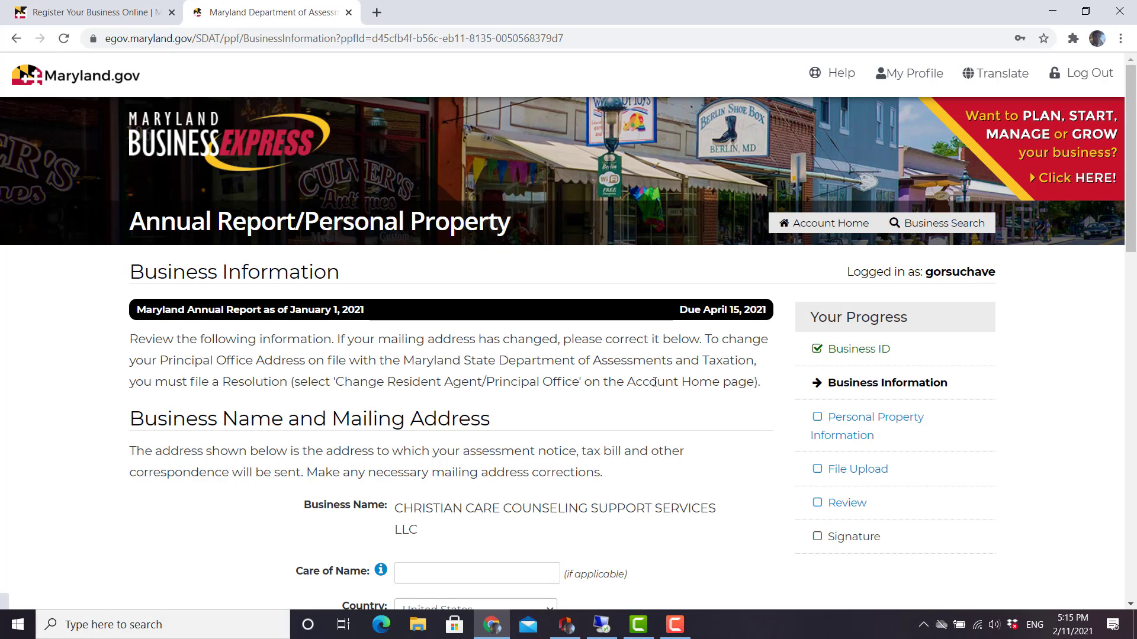
# Review the Business Information form and save it without changes.
pyautogui.moveTo(1135, 210); pyautogui.dragTo(1135, 271)
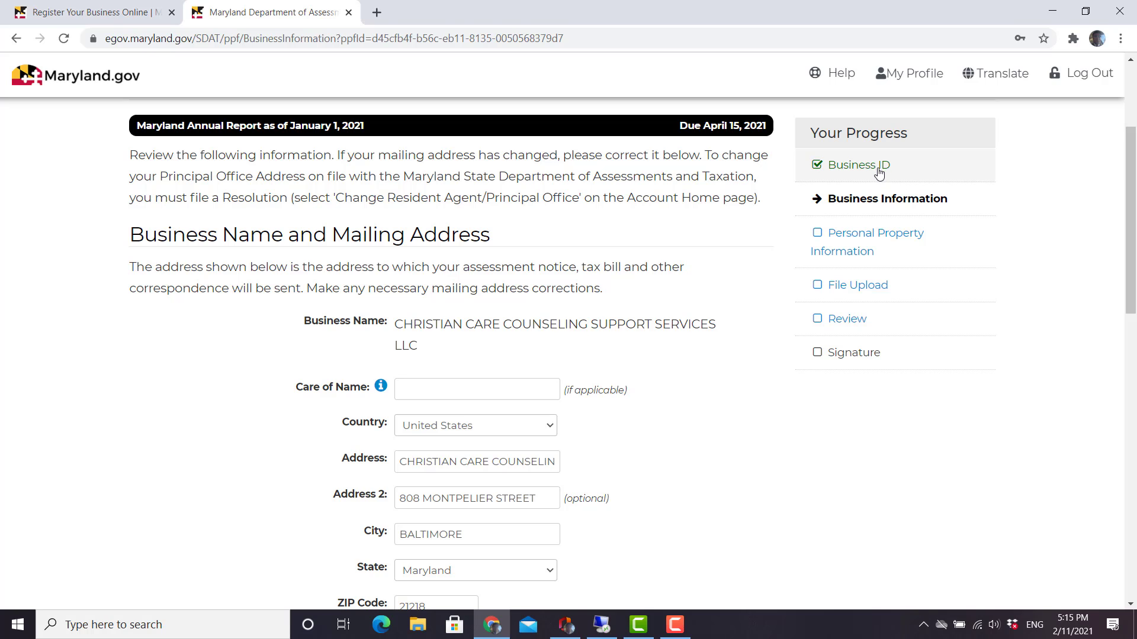
pyautogui.moveTo(1134, 190); pyautogui.dragTo(1135, 415)
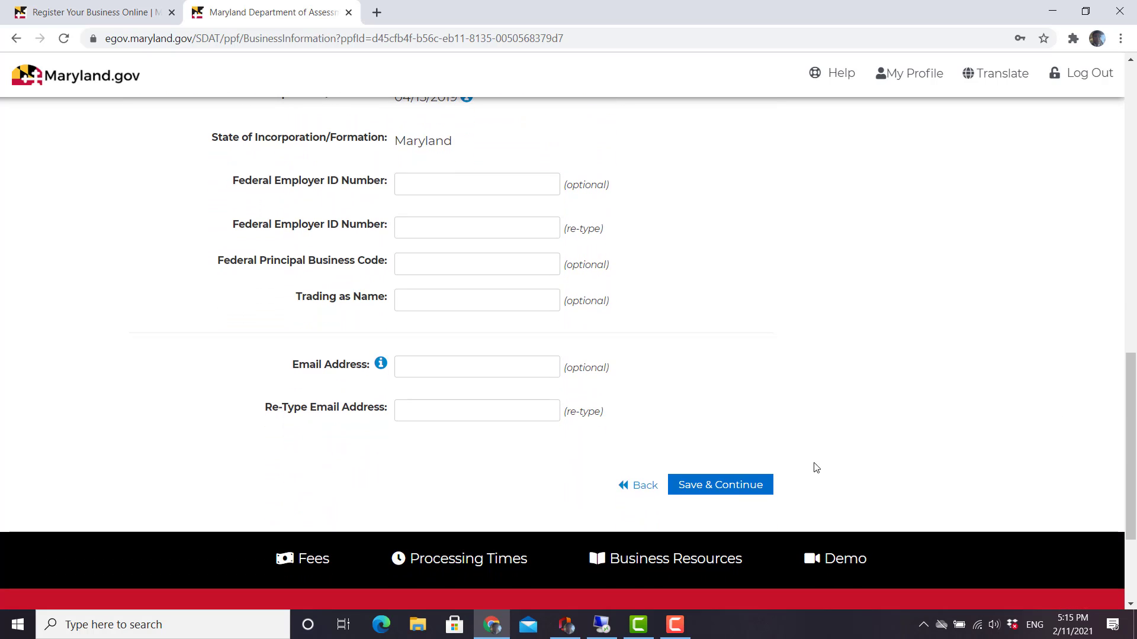
pyautogui.click(730, 492)
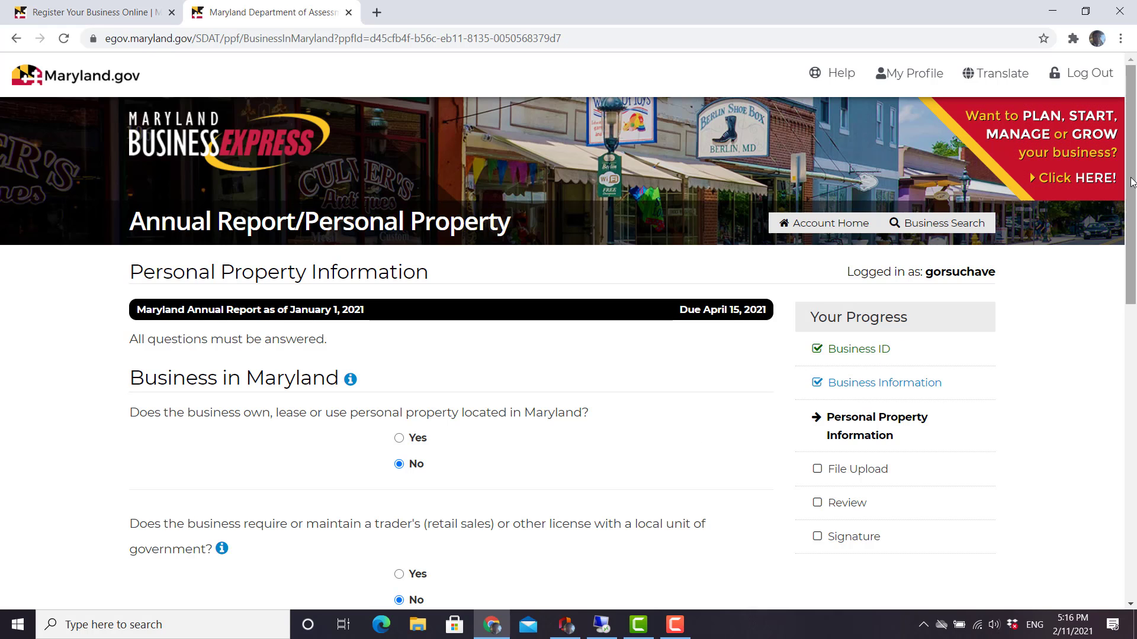
# Save the Personal Property answers, both left as No.
pyautogui.moveTo(1132, 182); pyautogui.dragTo(1093, 359)
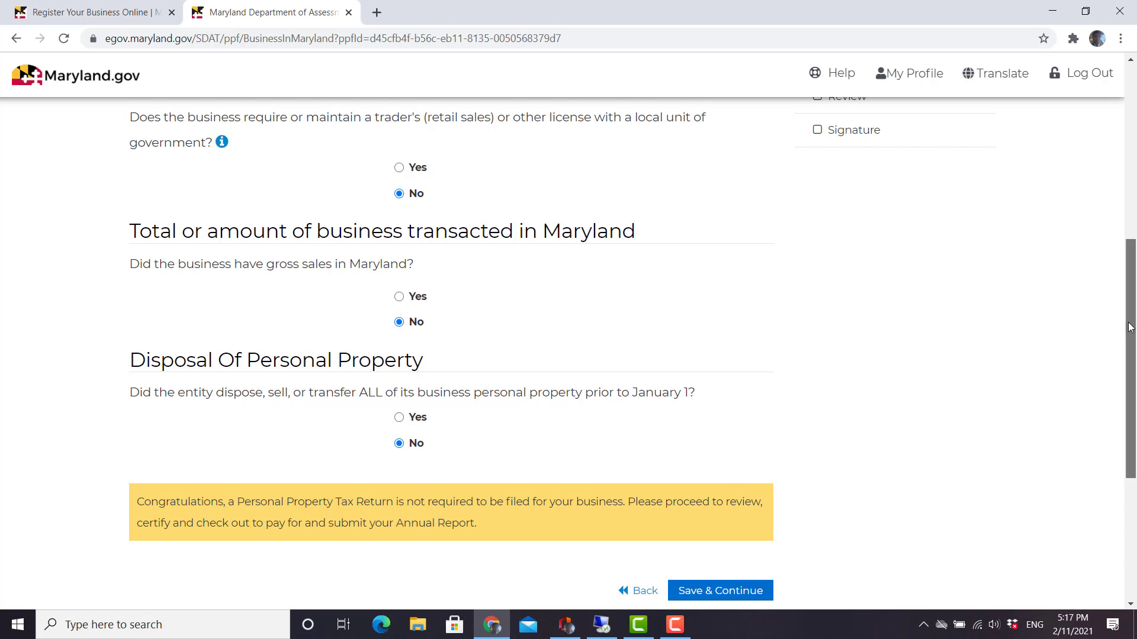
pyautogui.scroll(-3, 840, 411)
pyautogui.click(706, 372)
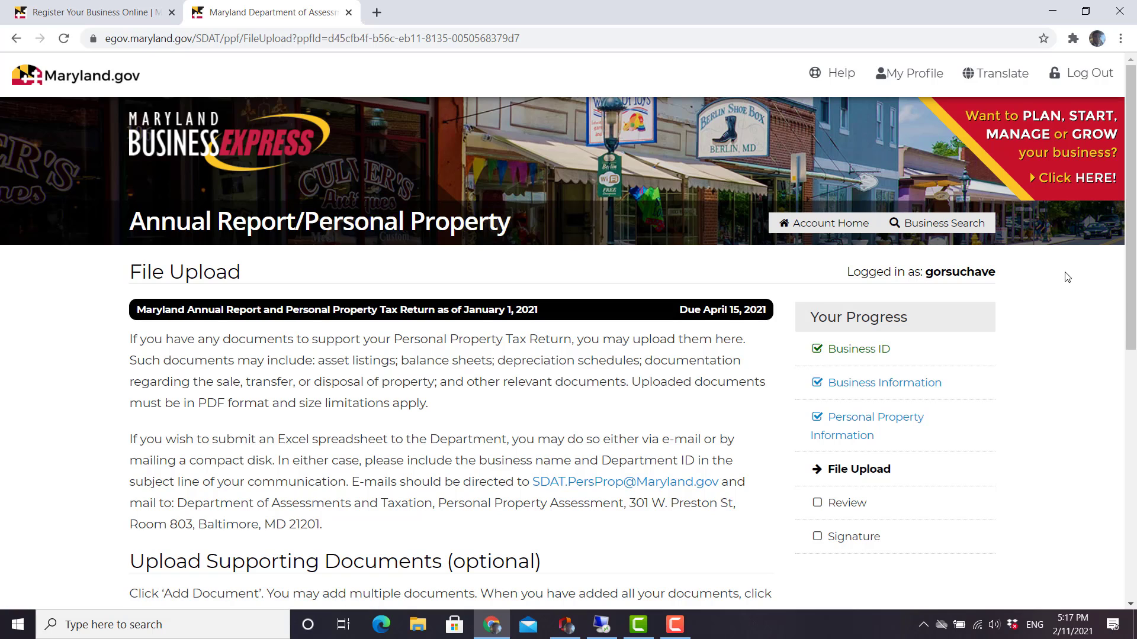
# Skip File Upload without adding documents and return to the report Summary.
pyautogui.moveTo(1131, 207); pyautogui.dragTo(1126, 276)
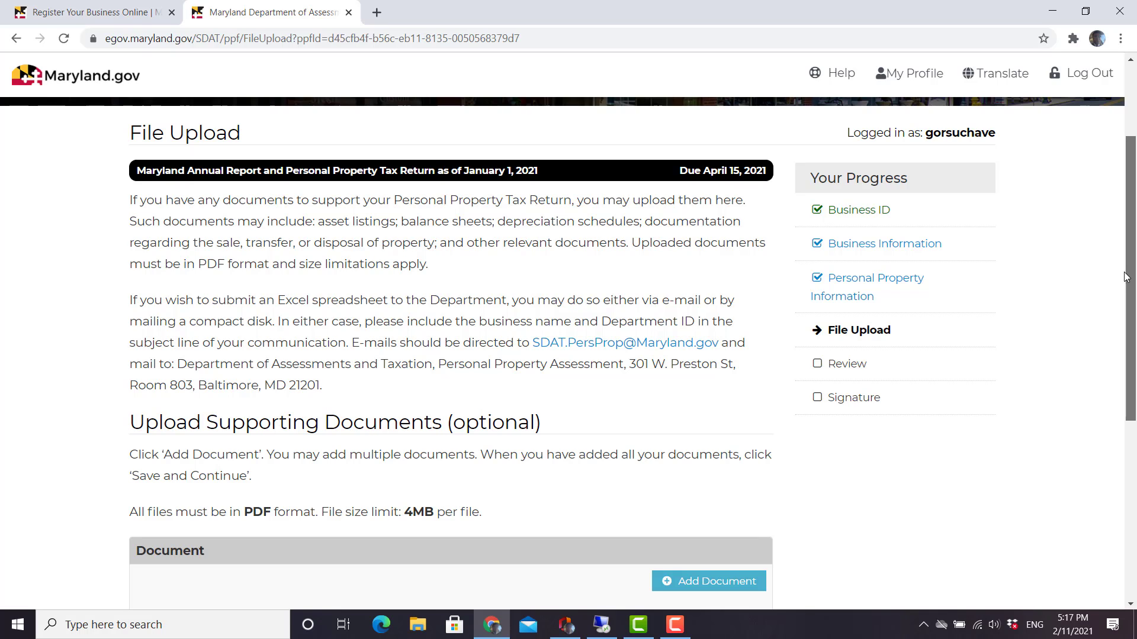
pyautogui.moveTo(1126, 276); pyautogui.dragTo(1129, 416)
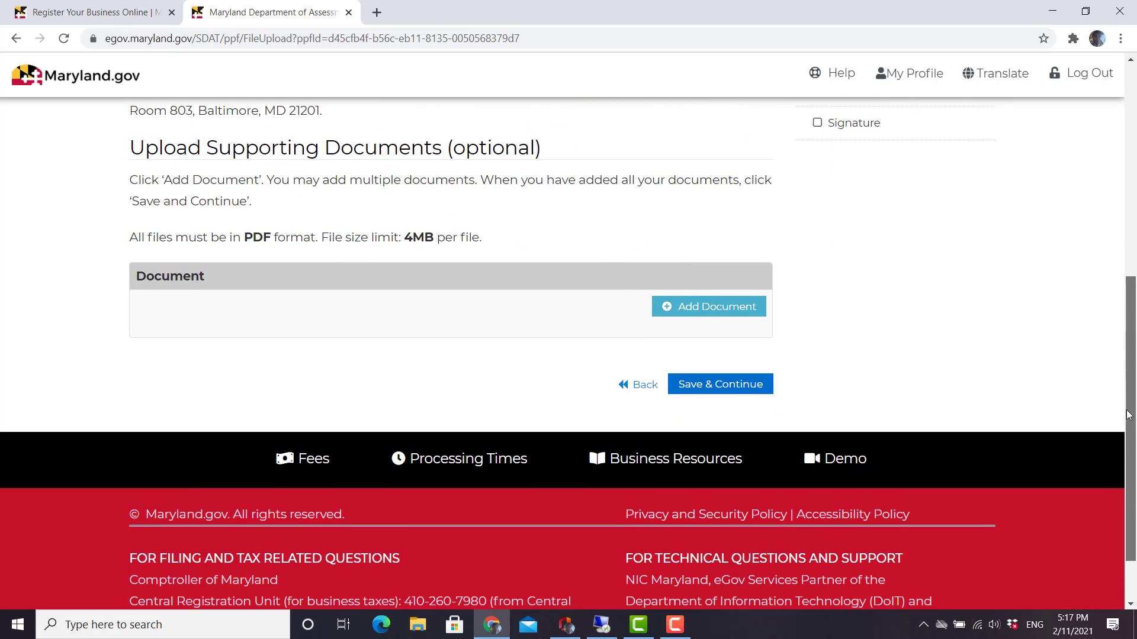
pyautogui.click(744, 389)
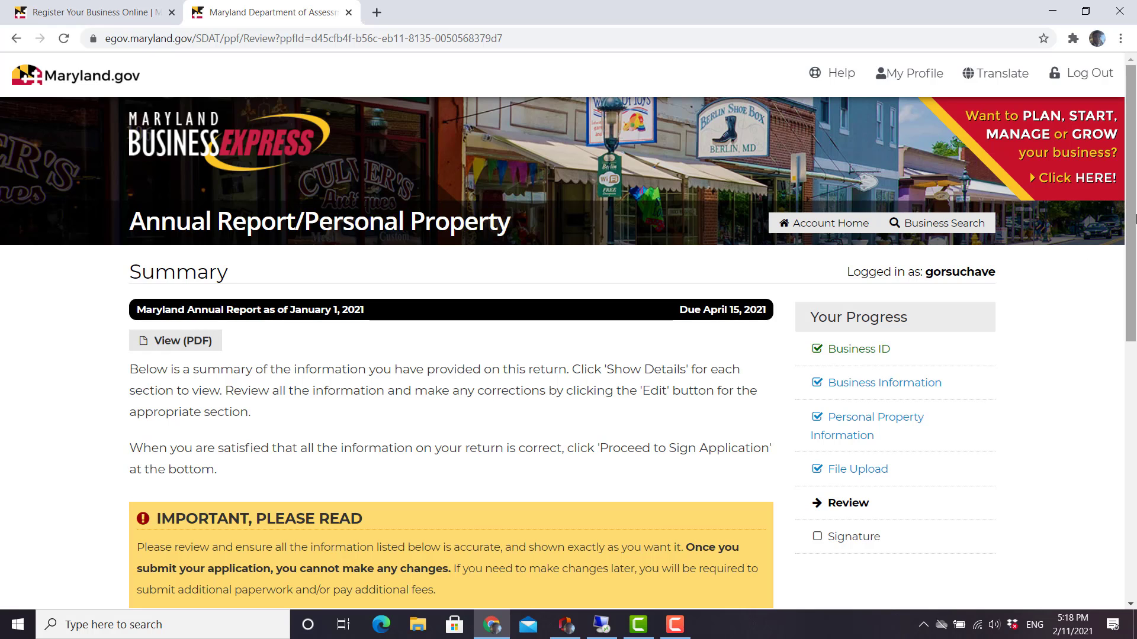
pyautogui.moveTo(1128, 220); pyautogui.dragTo(1116, 365)
pyautogui.scroll(-2, 1117, 365)
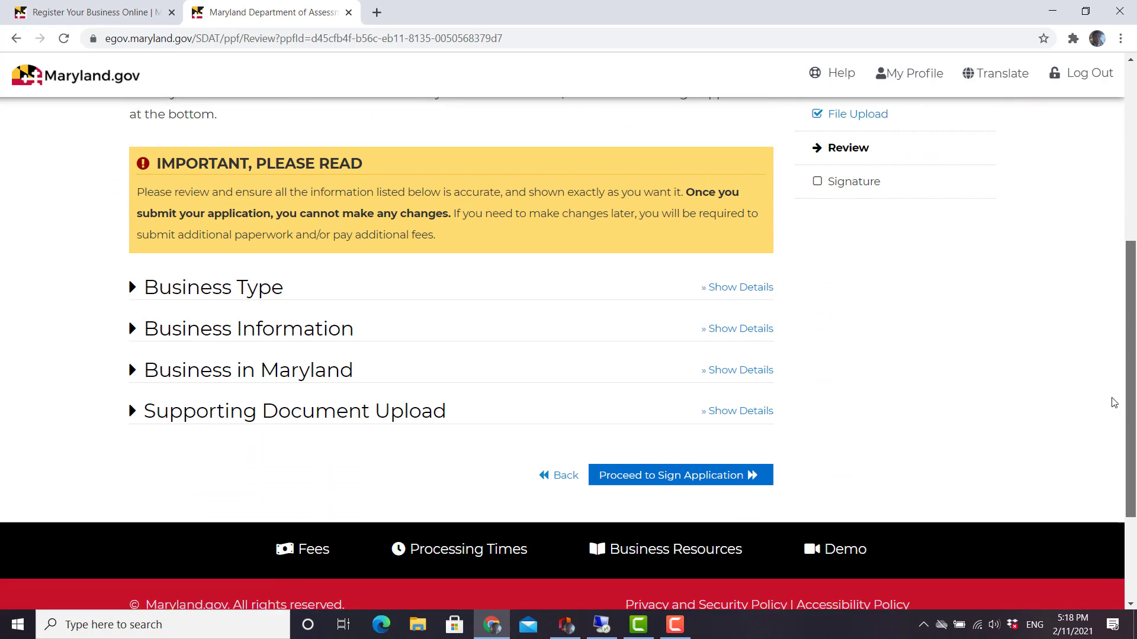
# Proceed from the Review summary to the annual report's Certification page.
pyautogui.click(677, 447)
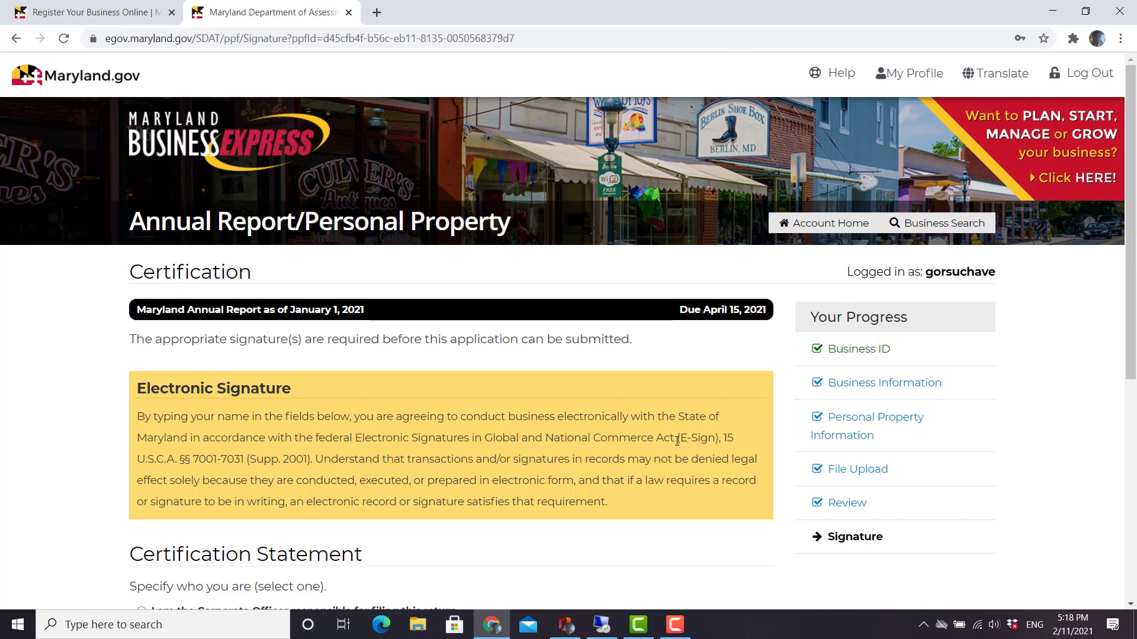
pyautogui.moveTo(1128, 185); pyautogui.dragTo(1133, 249)
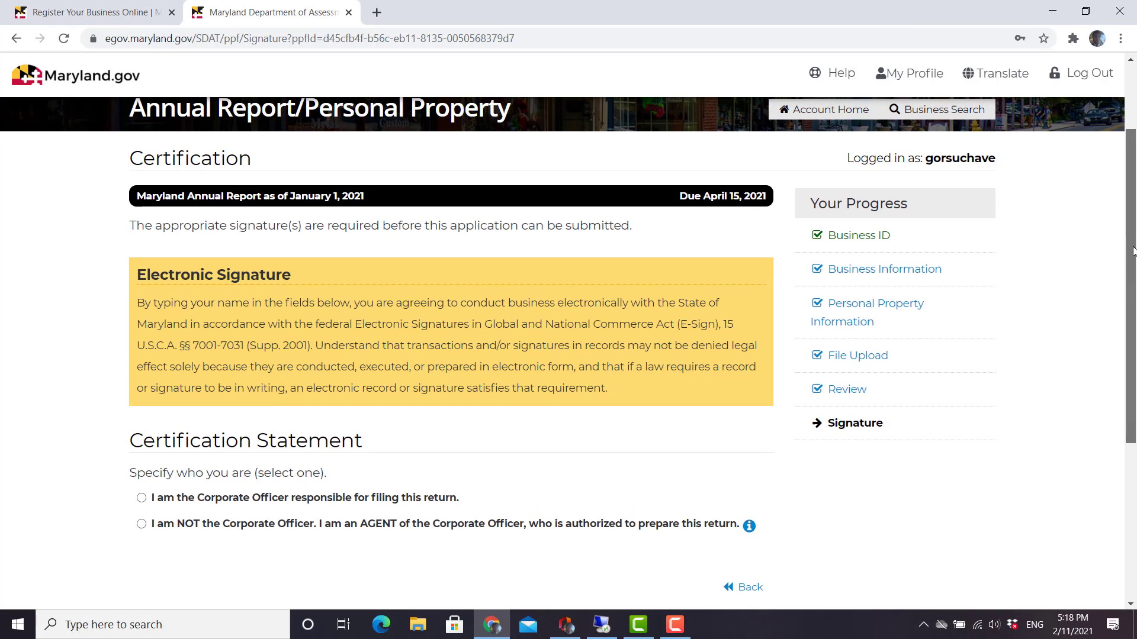
pyautogui.scroll(-2, 661, 396)
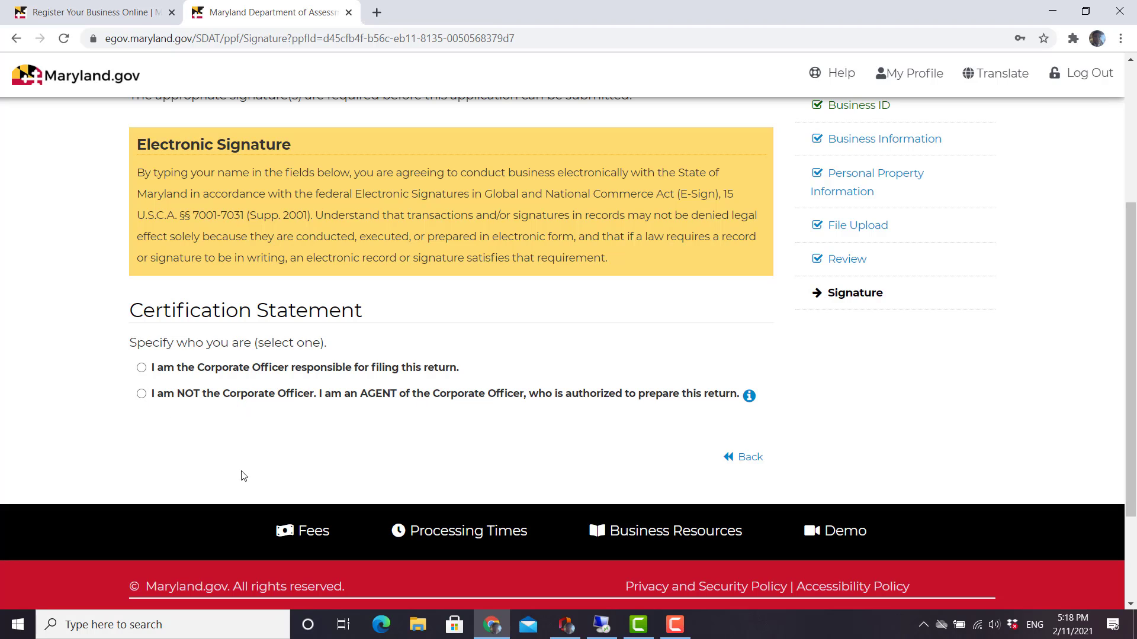
# Certify as the officer's authorized agent and fill preparer details from the saved Good Steward Accounting & Tax entry.
pyautogui.click(140, 393)
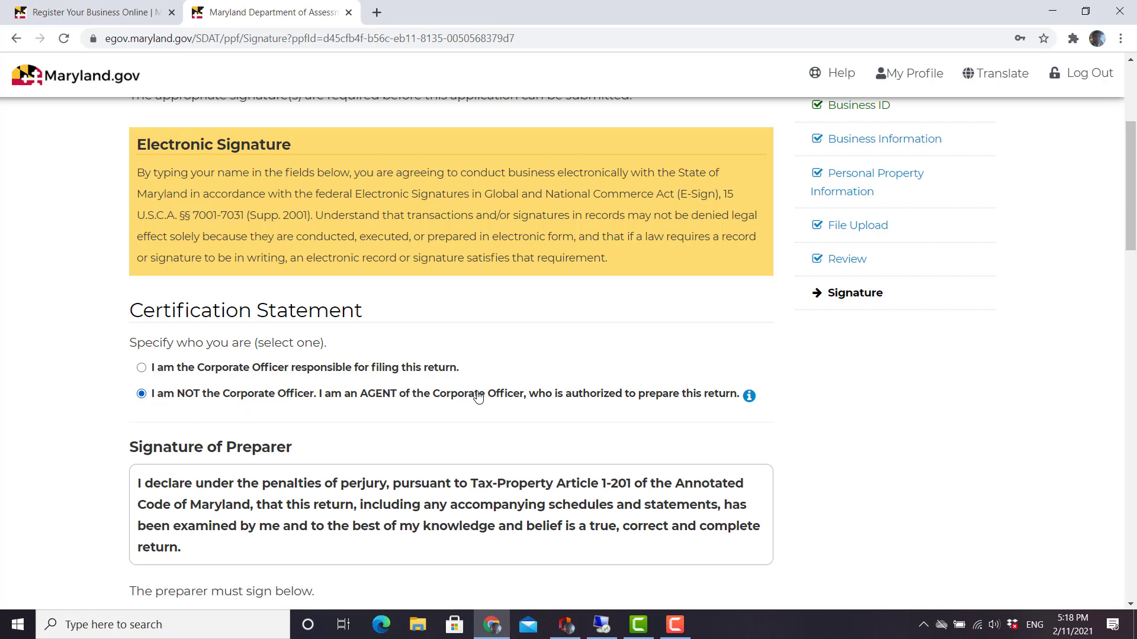
pyautogui.moveTo(1129, 184); pyautogui.dragTo(1130, 282)
pyautogui.click(469, 260)
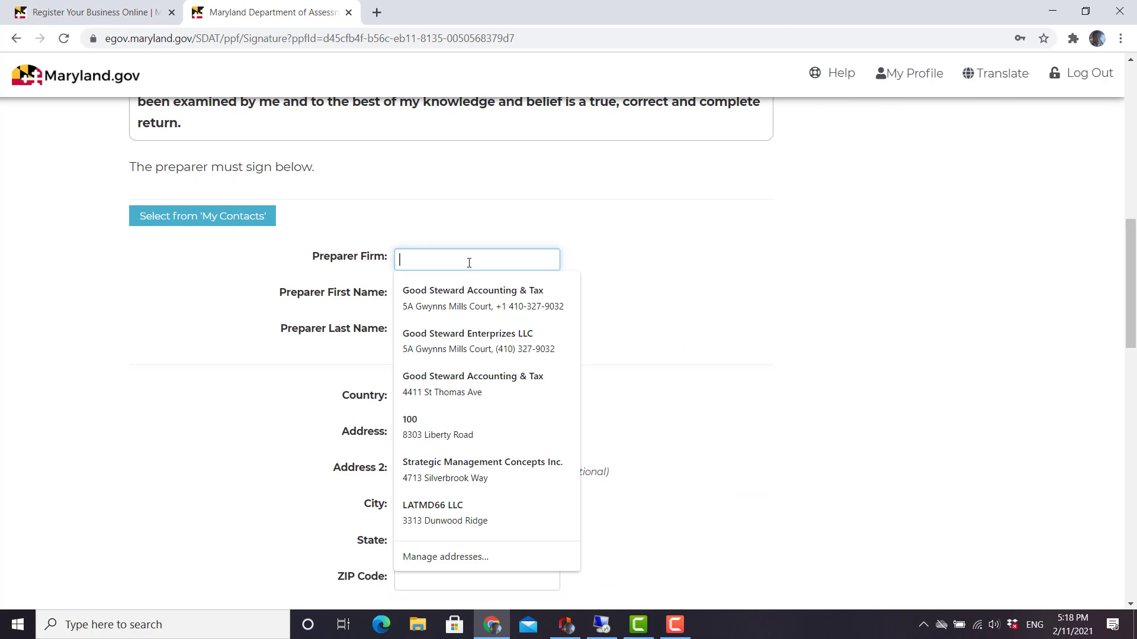
pyautogui.click(487, 376)
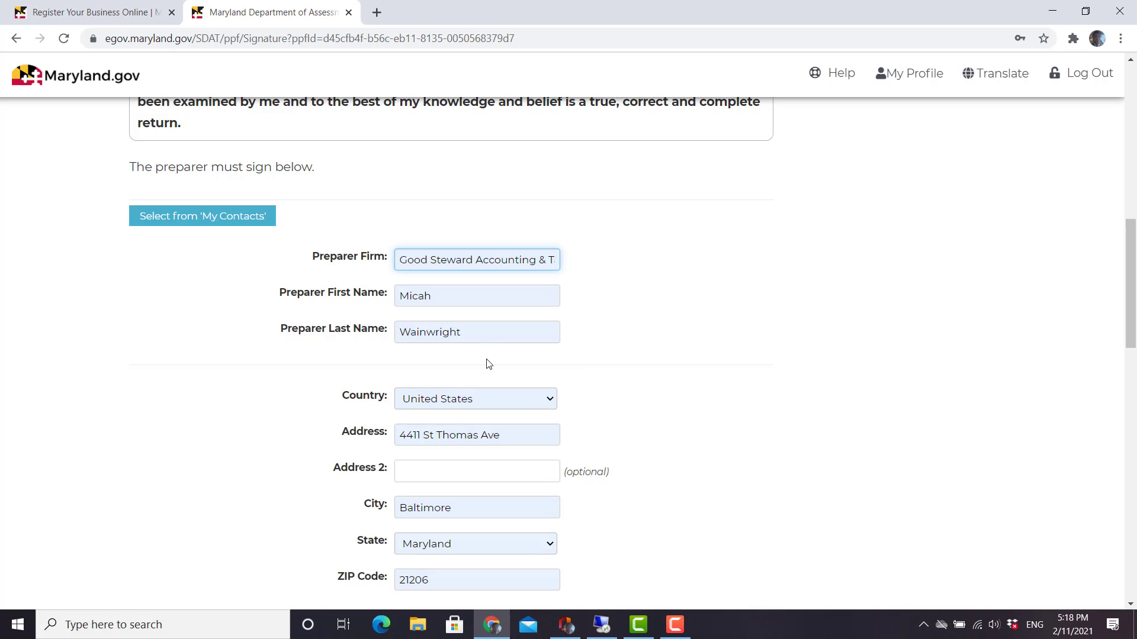
pyautogui.click(467, 267)
pyautogui.press('Escape')
pyautogui.press('Tab')
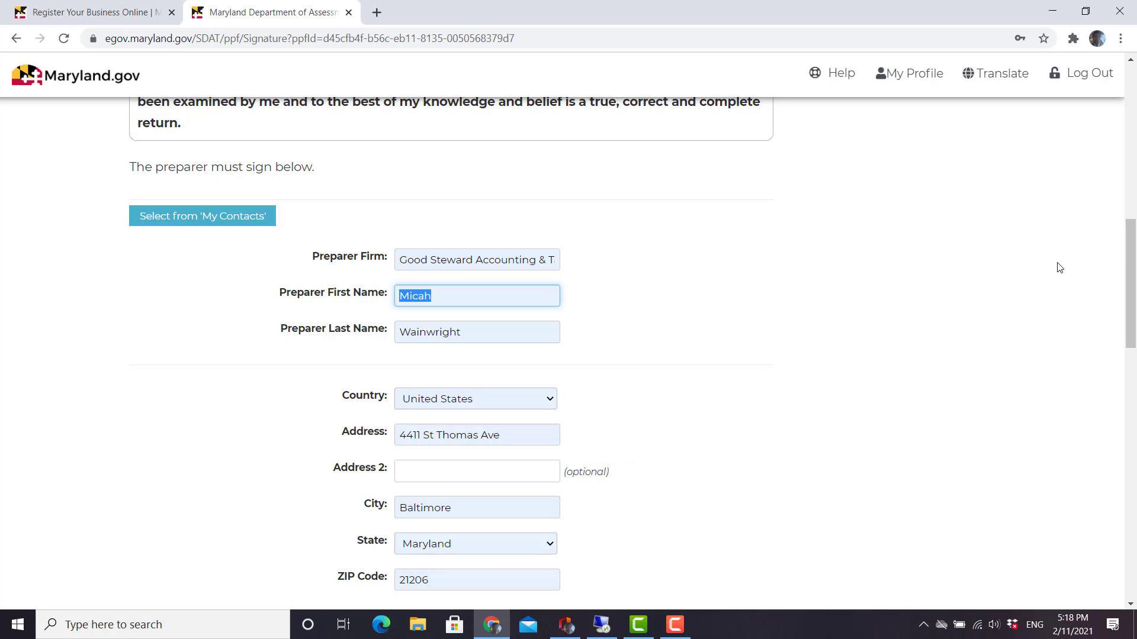
pyautogui.click(432, 260)
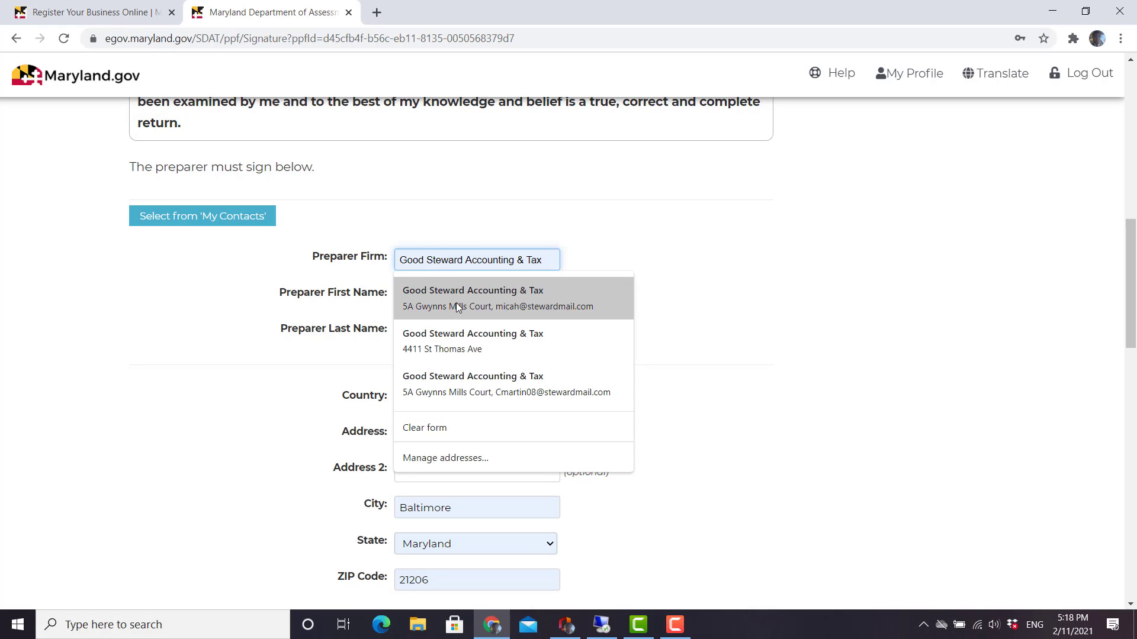
pyautogui.press('Escape')
pyautogui.press('Tab')
pyautogui.press('Tab')
pyautogui.press('Tab')
pyautogui.press('Tab')
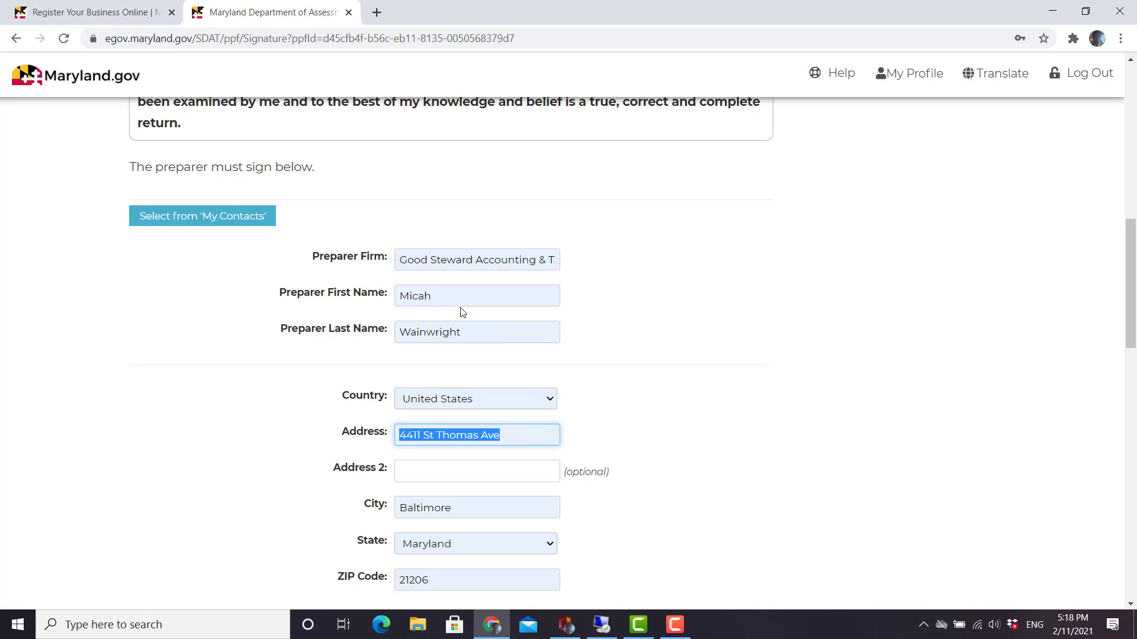
# Fill the preparer's street address from a saved entry and correct the city and ZIP code.
pyautogui.press('Down')
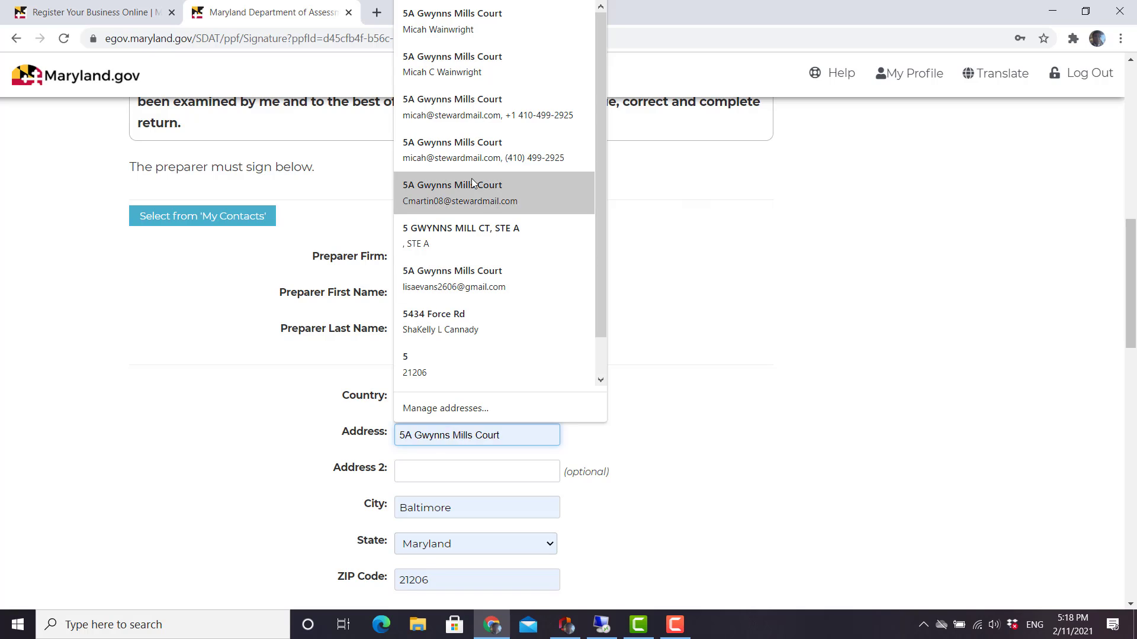
pyautogui.click(451, 24)
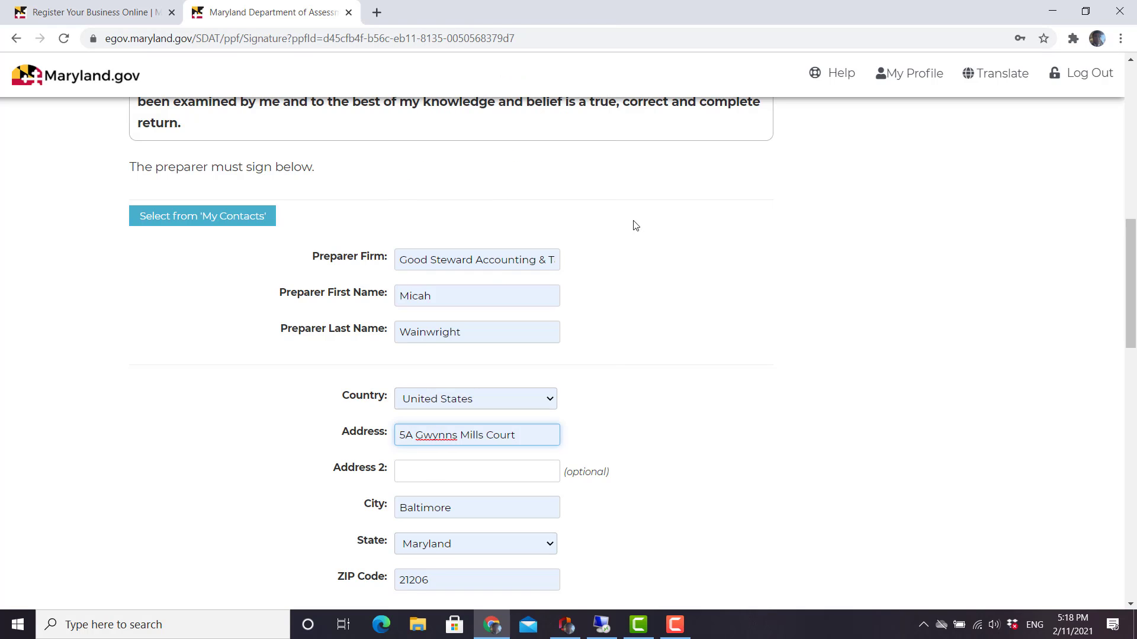
pyautogui.press('Tab')
pyautogui.press('Tab')
pyautogui.press('Tab')
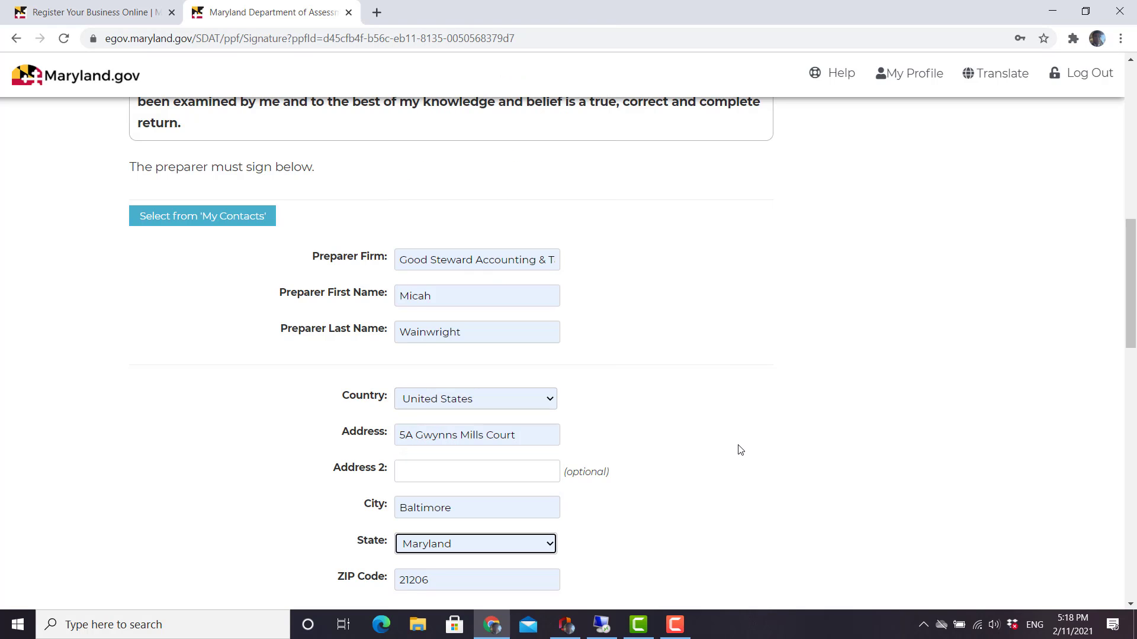
pyautogui.hotkey('shift', 'Tab')
pyautogui.write('S')
pyautogui.press('BackSpace')
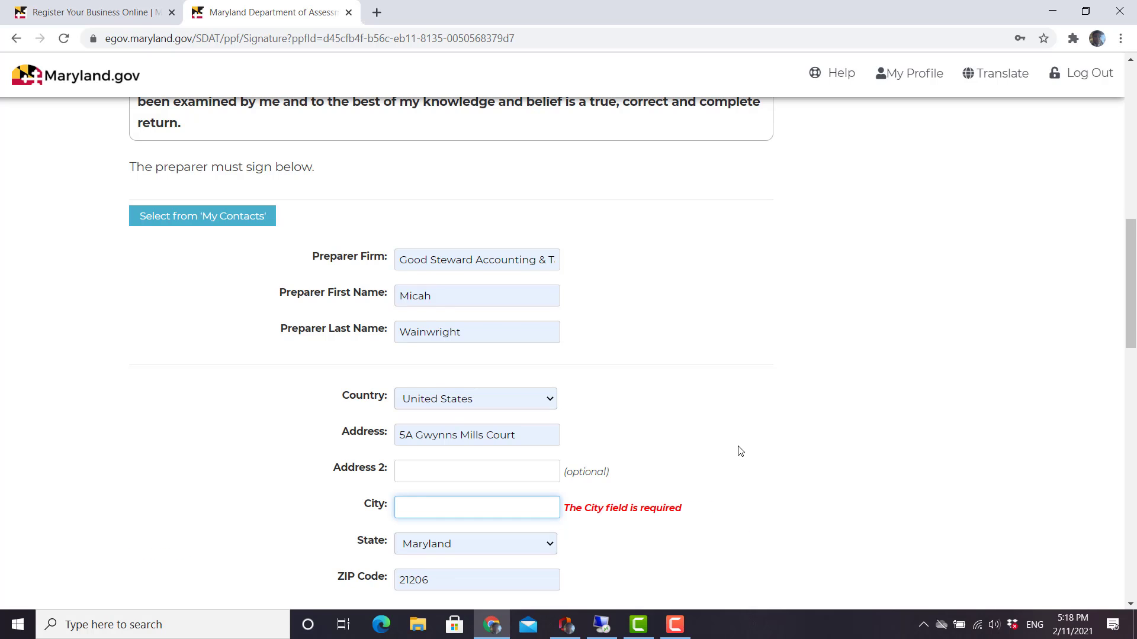
pyautogui.write('Owings Mills')
pyautogui.press('Down')
pyautogui.press('Return')
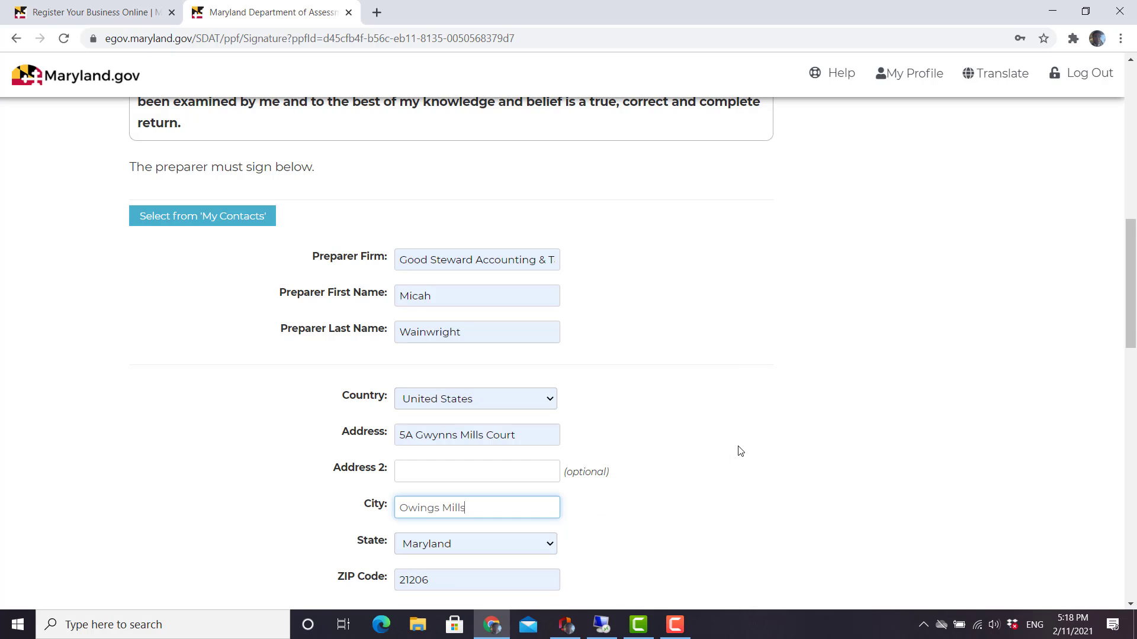
pyautogui.press('Tab')
pyautogui.press('Tab')
pyautogui.write('21117')
pyautogui.press('Tab')
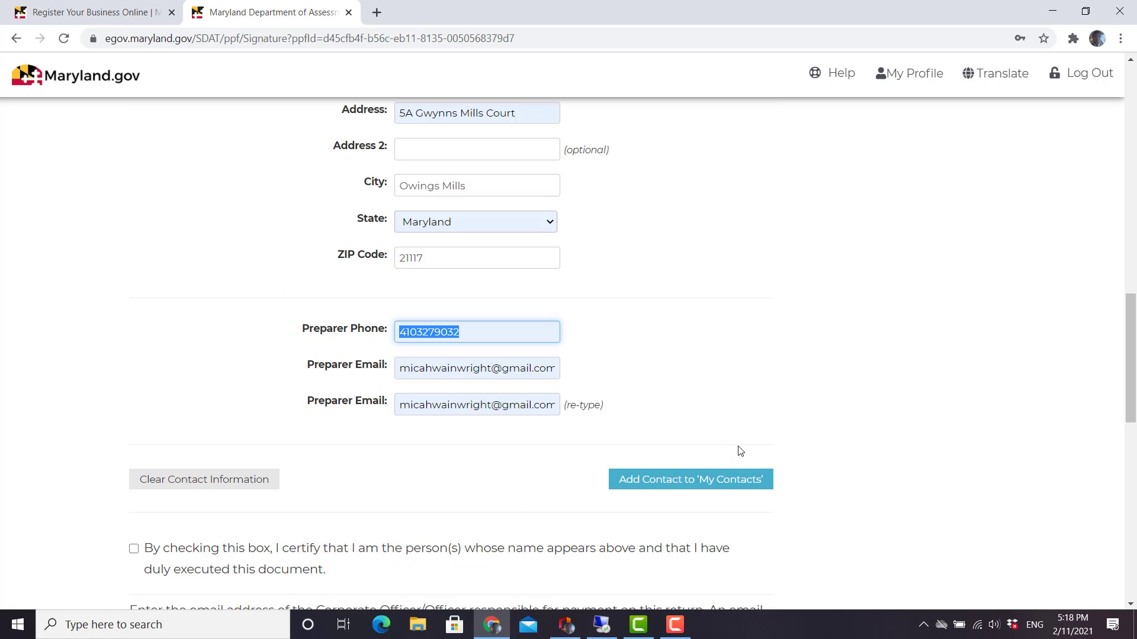
# Confirm the preparer's e-mail from saved suggestions and tick the preparer certification checkbox.
pyautogui.click(516, 370)
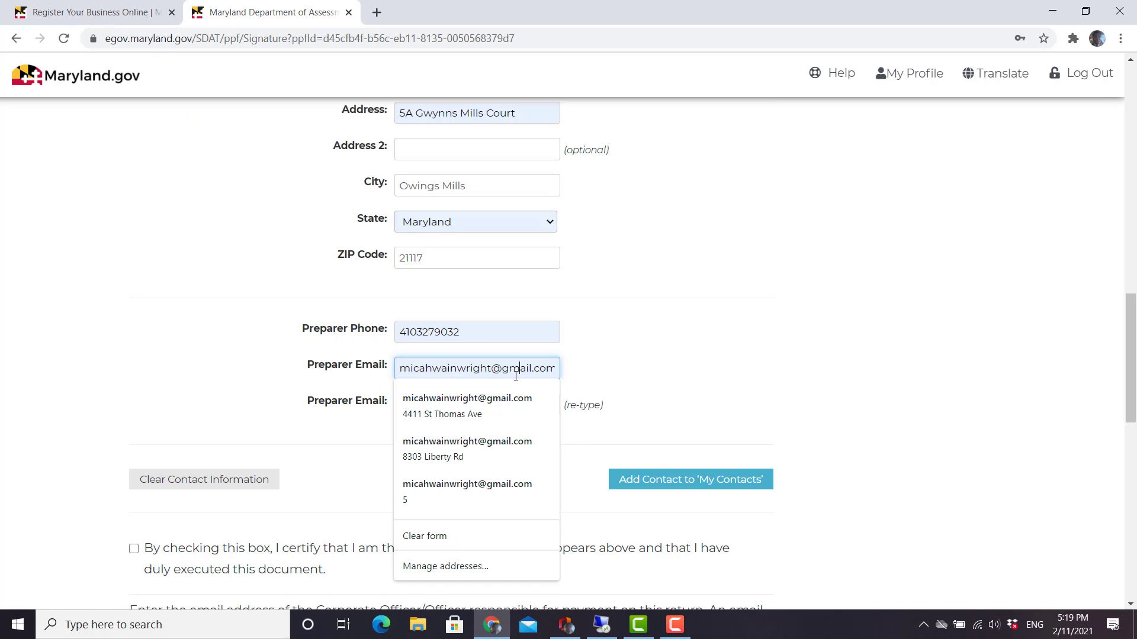
pyautogui.press('Down')
pyautogui.press('Return')
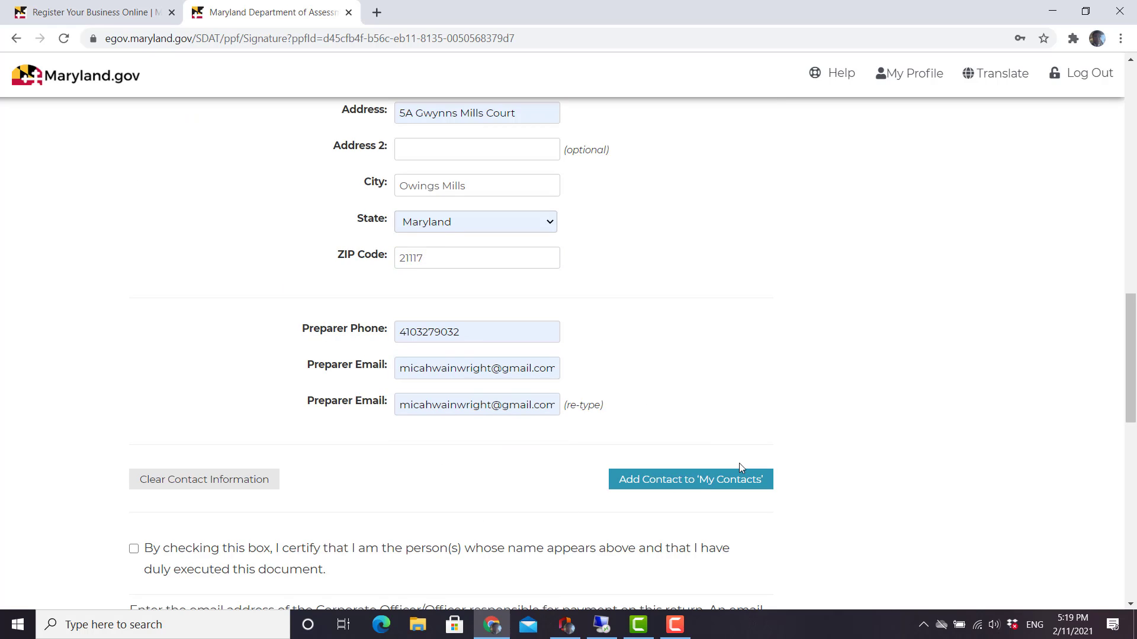
pyautogui.click(135, 550)
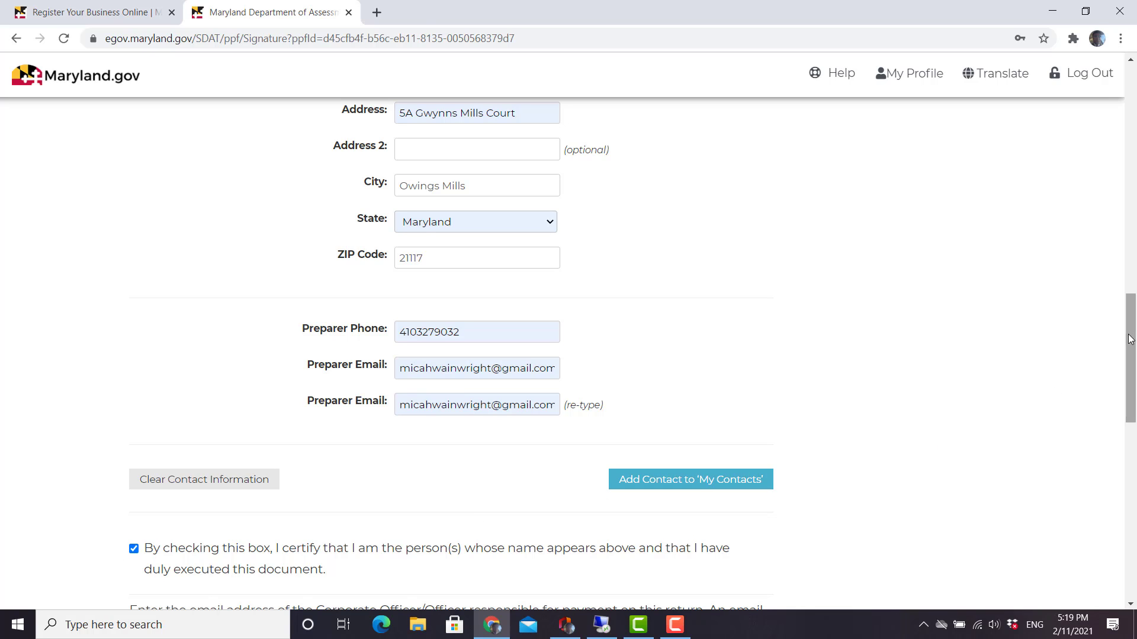
pyautogui.moveTo(1129, 339); pyautogui.dragTo(1098, 465)
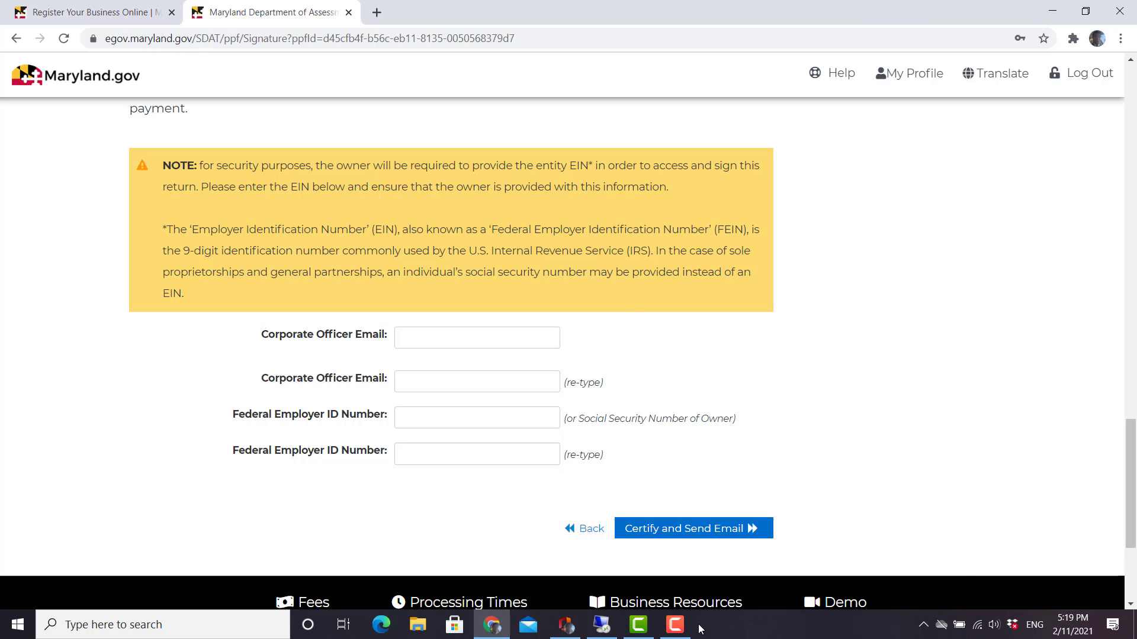
# Enter the officer's e-mail in both Corporate Officer Email boxes and the EIN in both boxes.
pyautogui.click(676, 624)
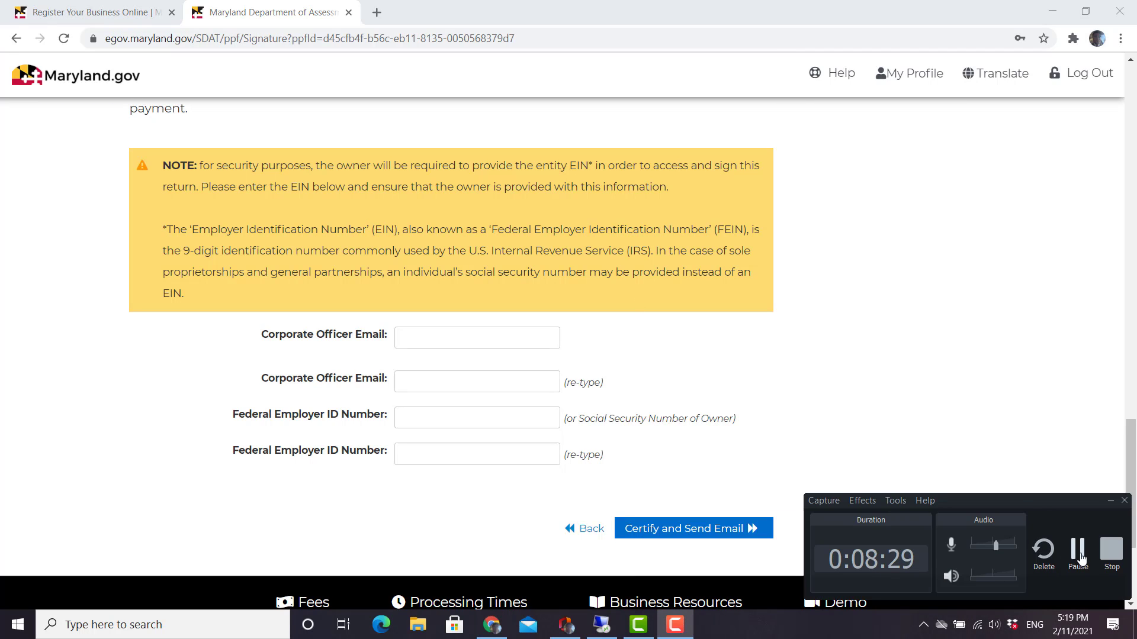
pyautogui.click(1081, 559)
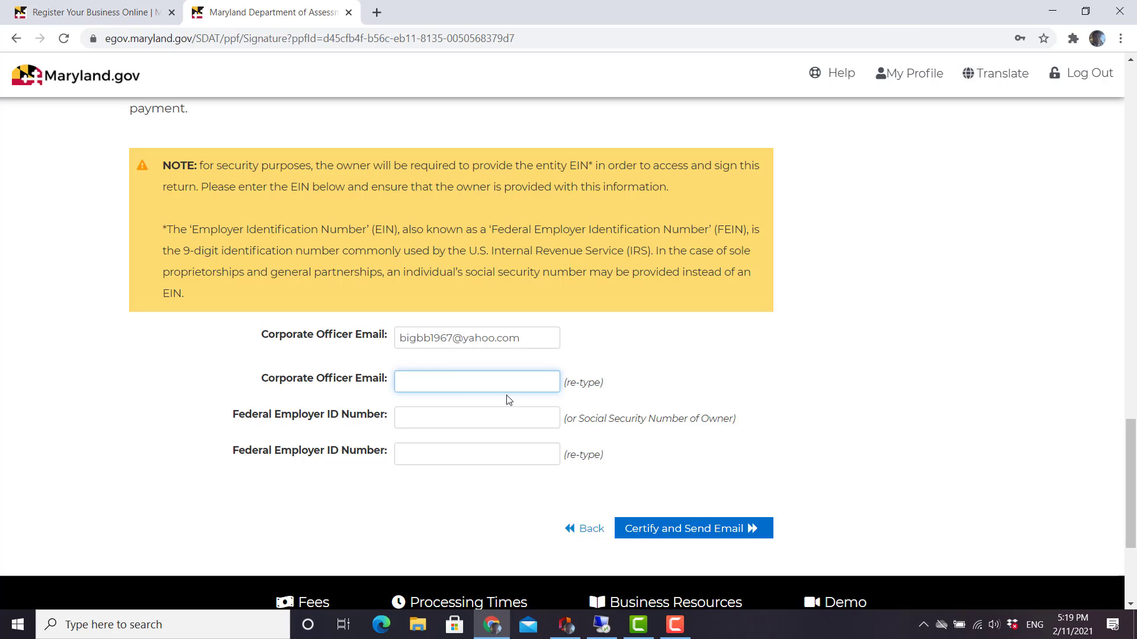
pyautogui.rightClick(466, 382)
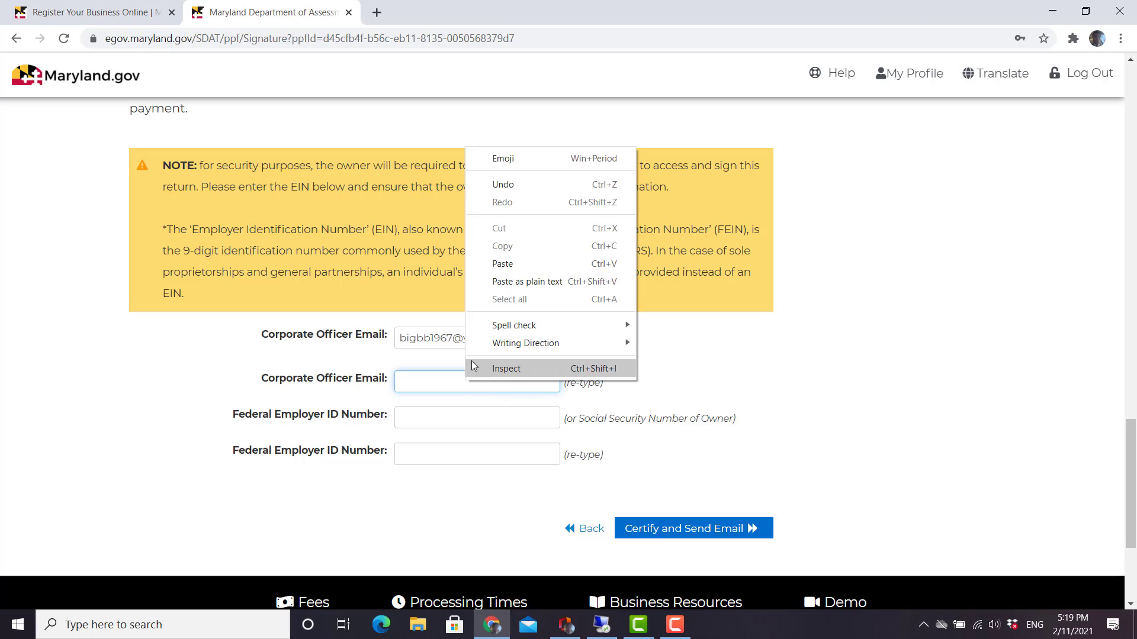
pyautogui.click(492, 264)
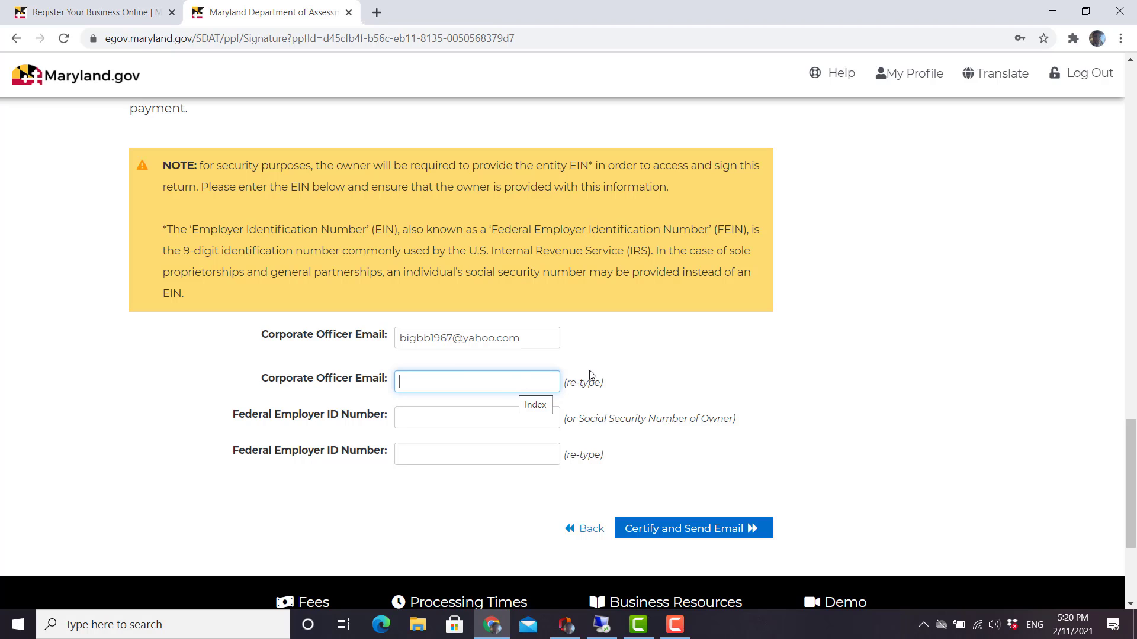
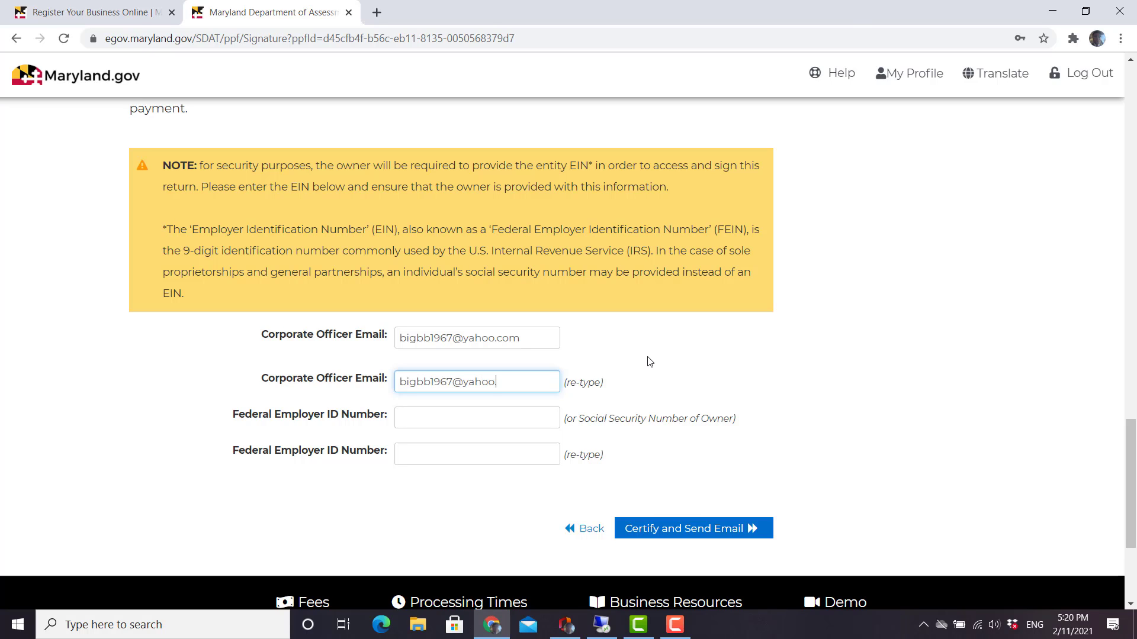
pyautogui.press('Tab')
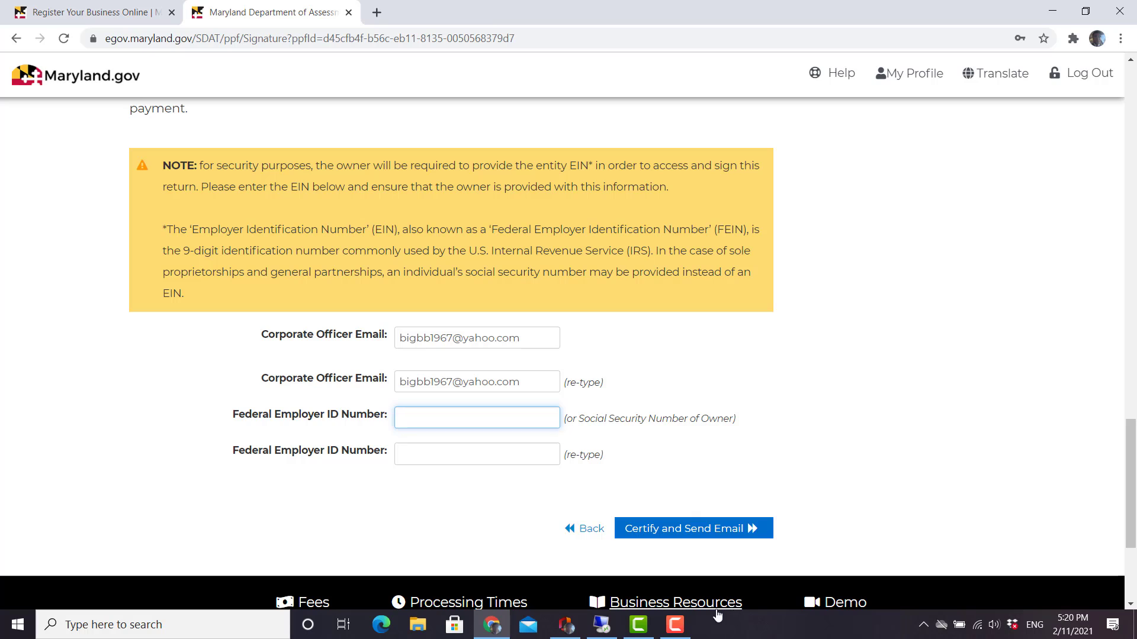
pyautogui.click(674, 624)
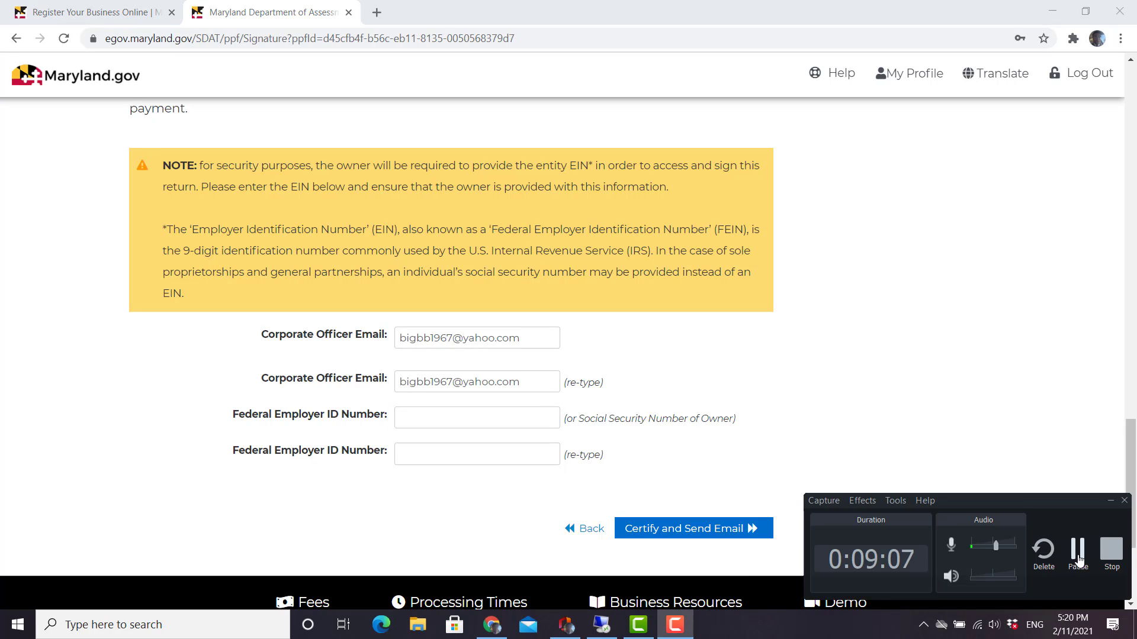
pyautogui.click(1074, 566)
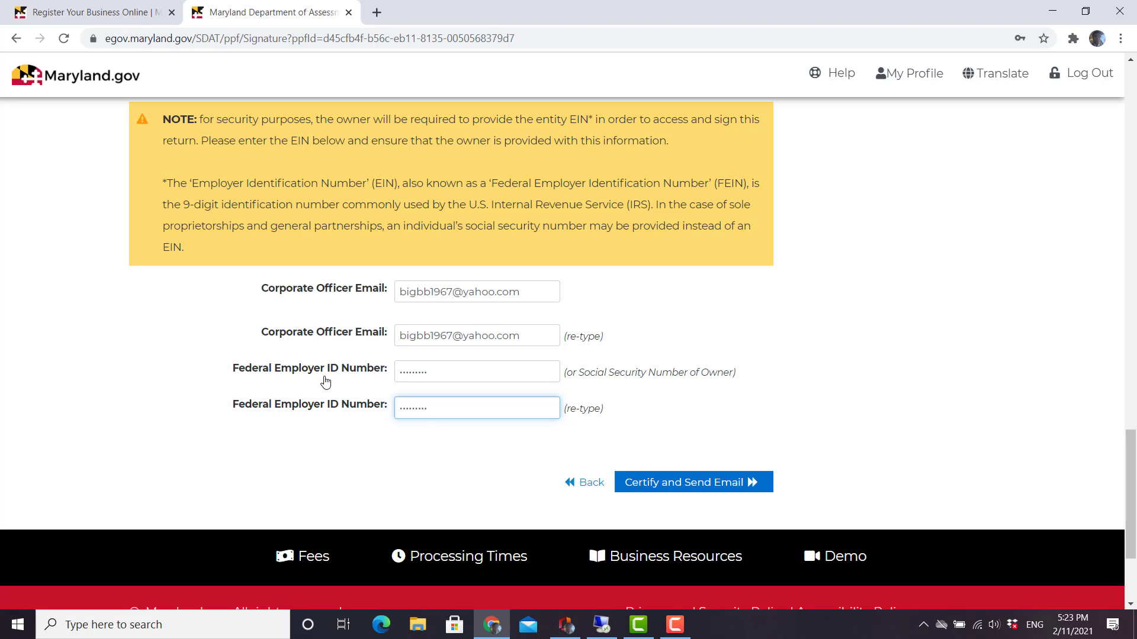
# Certify the 2021 annual report, send it to the officer, and review the Filing(s) Complete page.
pyautogui.click(674, 486)
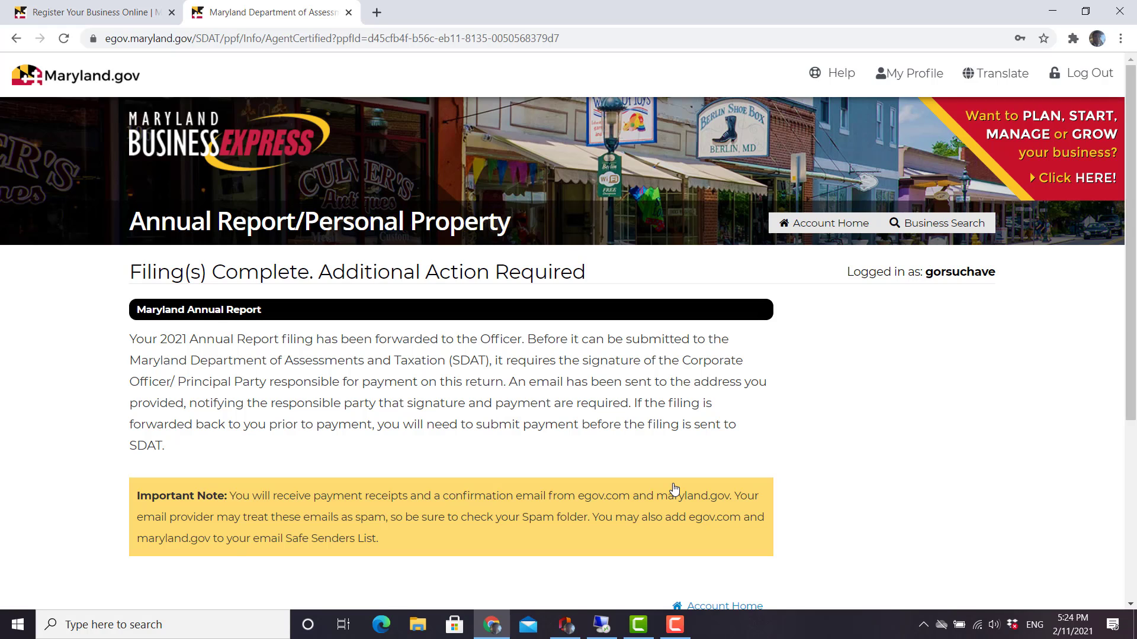
pyautogui.scroll(-3, 675, 488)
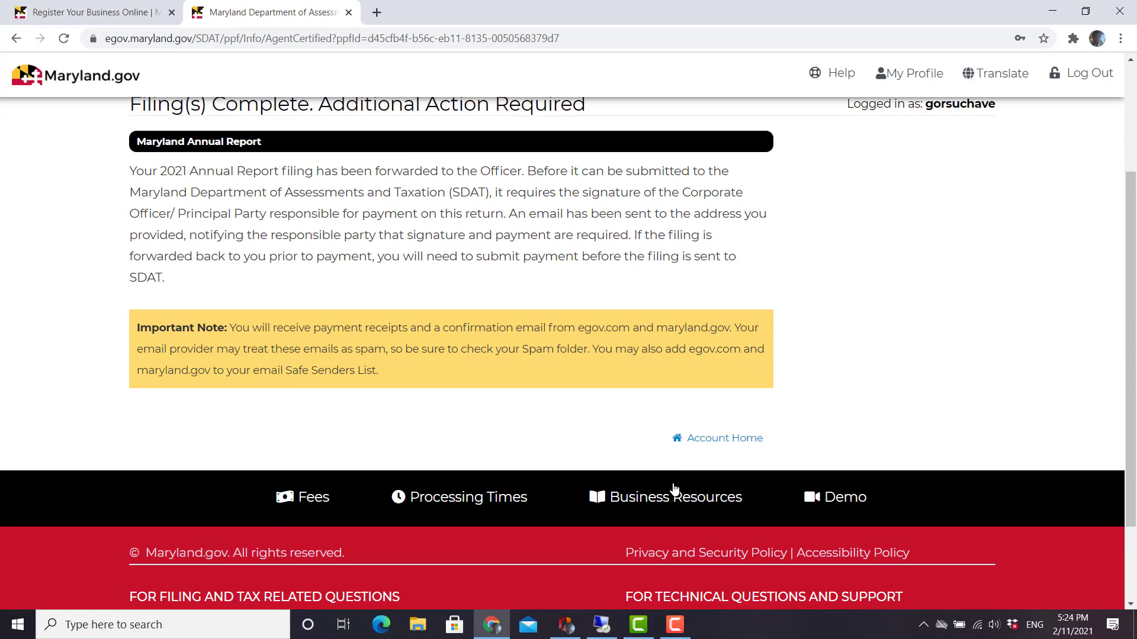
pyautogui.scroll(1, 675, 488)
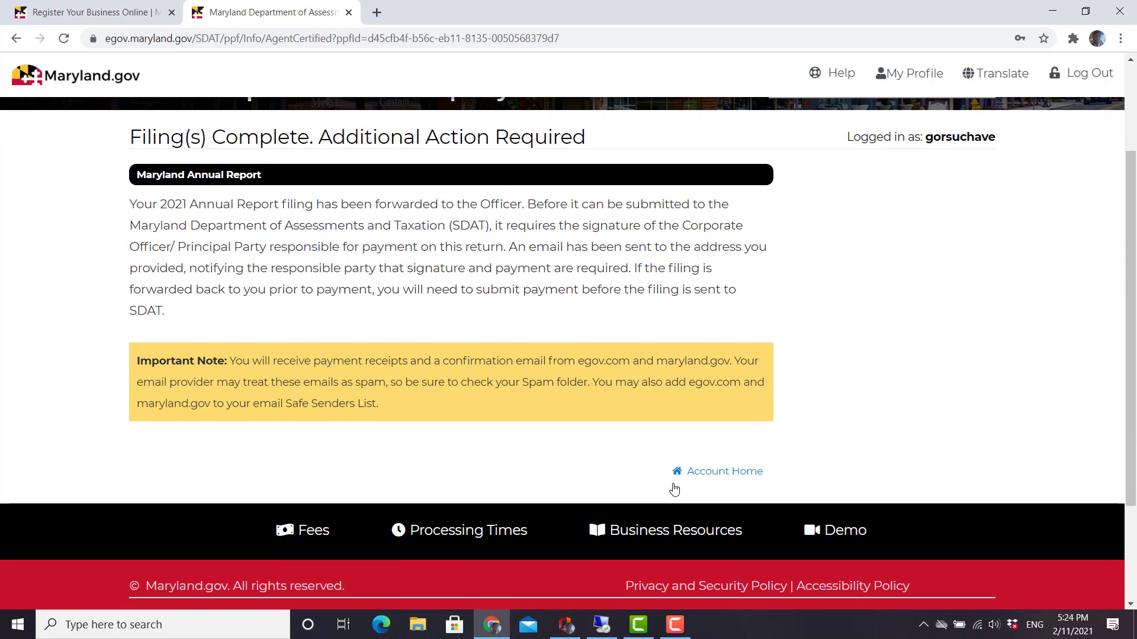
pyautogui.scroll(-1, 675, 490)
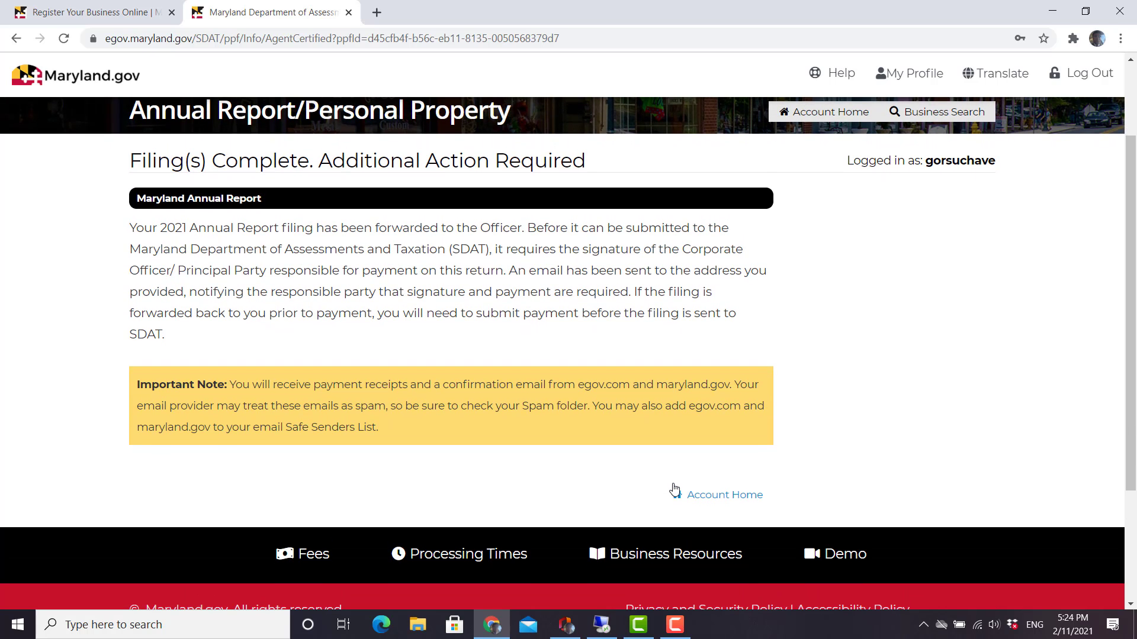
pyautogui.scroll(1, 674, 491)
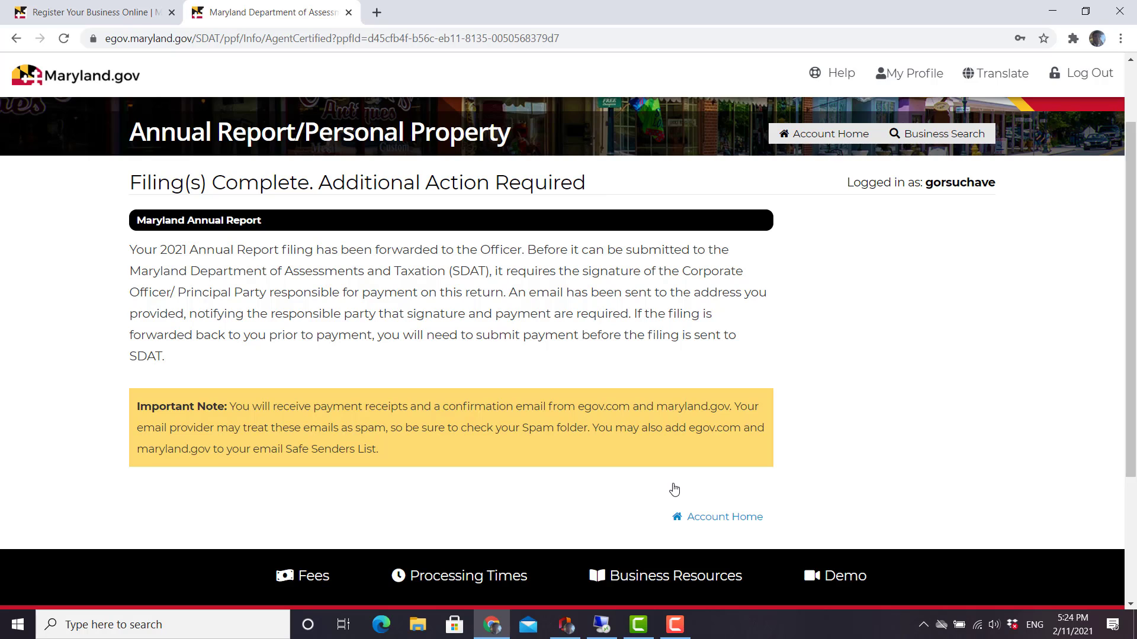